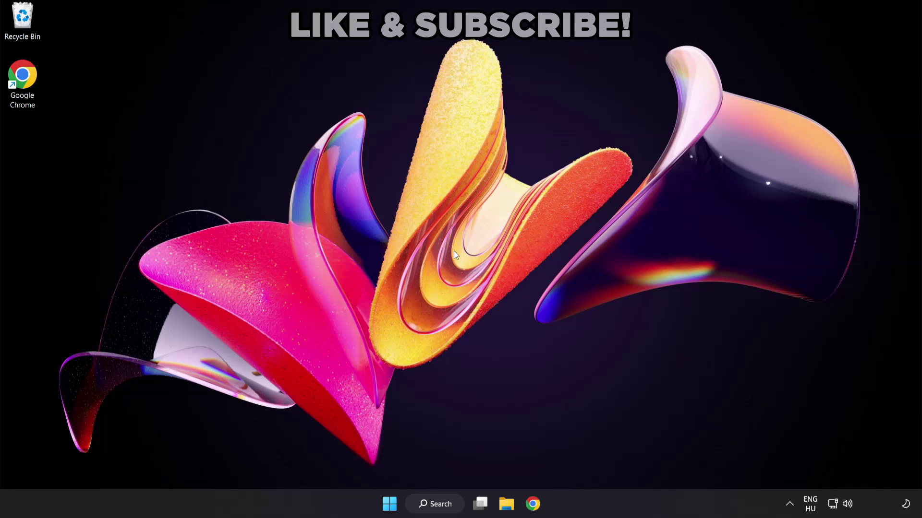
Step: Search Windows for 'device manager'
{"action": "left_click", "coordinate": [446, 509]}
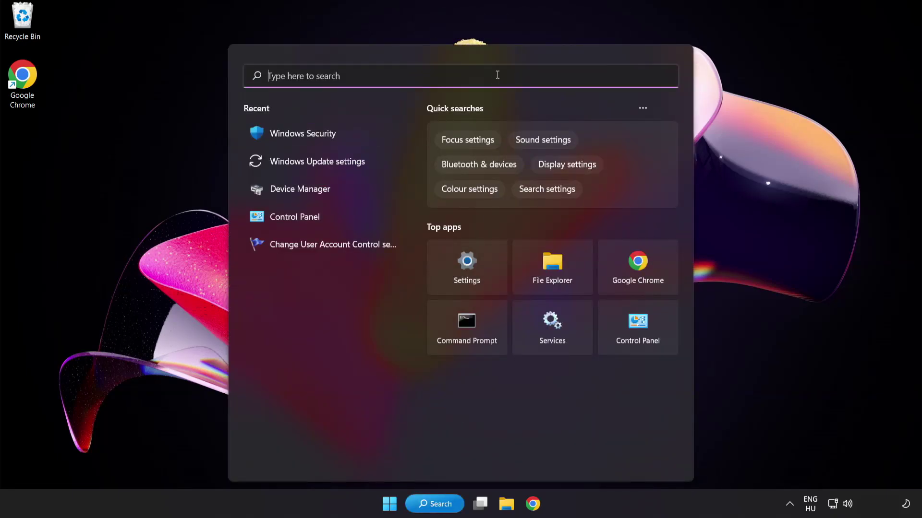
{"action": "type", "text": "device manag"}
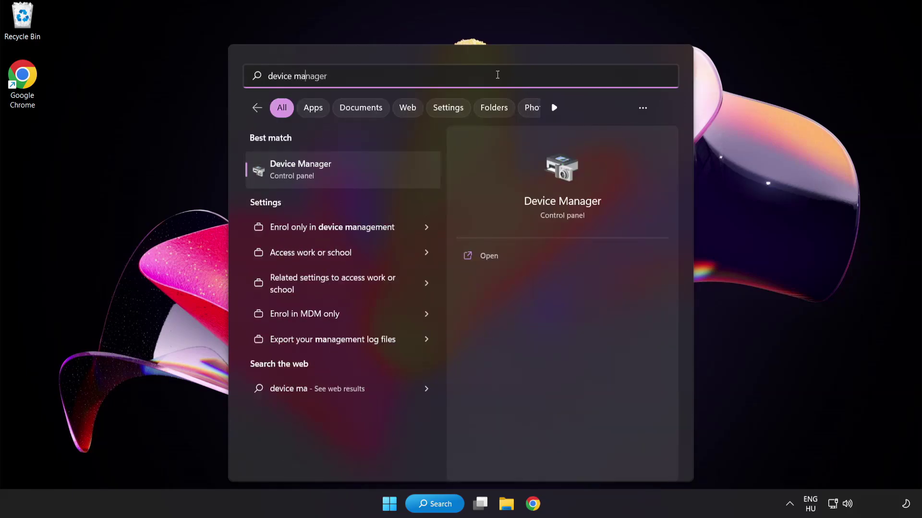
{"action": "type", "text": "er"}
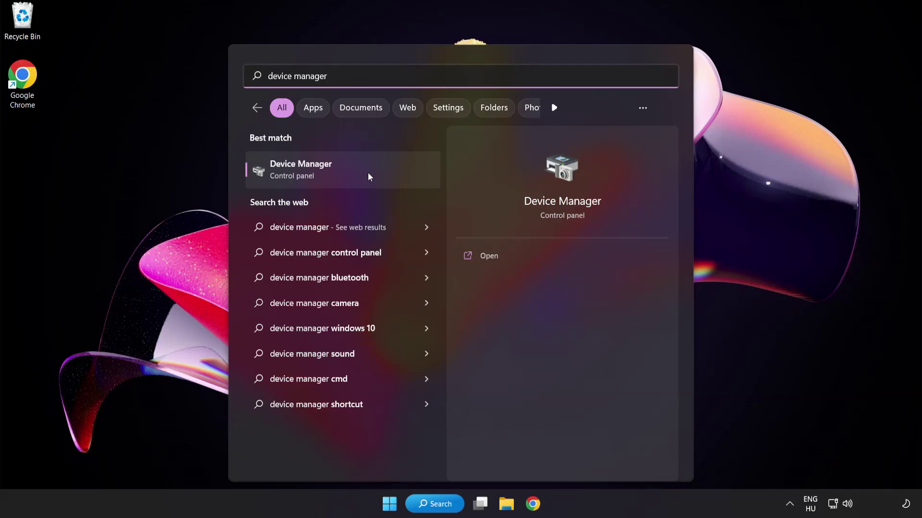
Step: Open Device Manager and expand the Display adapters category
{"action": "left_click", "coordinate": [367, 177]}
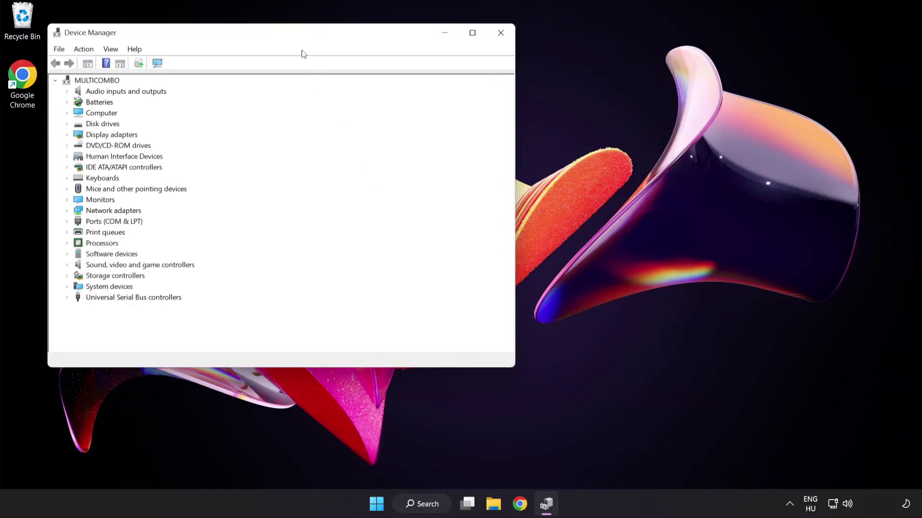
{"action": "left_click_drag", "start_coordinate": [298, 36], "coordinate": [452, 96]}
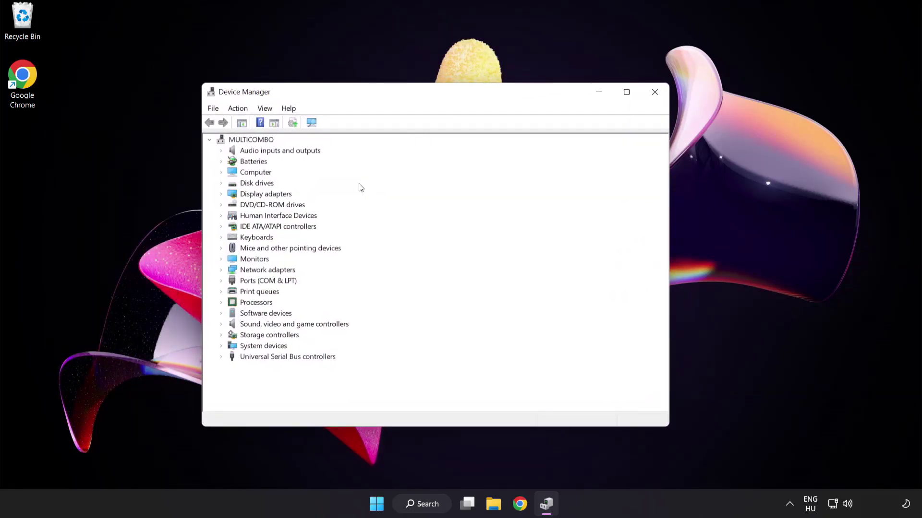
{"action": "left_click", "coordinate": [285, 198]}
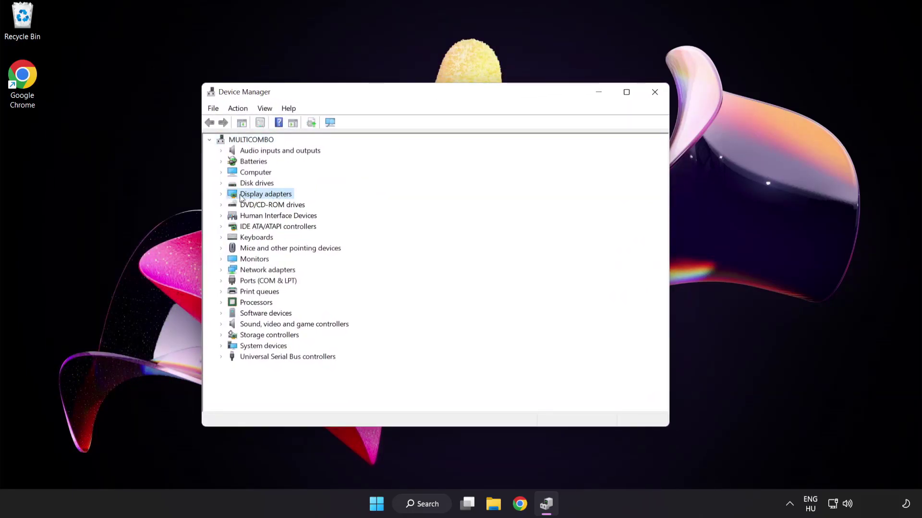
{"action": "left_click", "coordinate": [222, 194]}
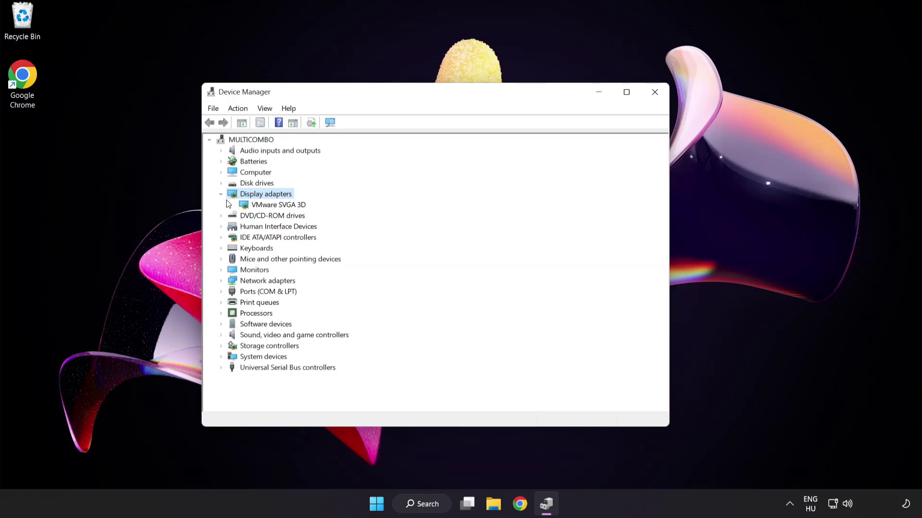
Step: Search automatically for a VMware SVGA 3D driver update; the best driver is already installed
{"action": "left_click", "coordinate": [243, 208]}
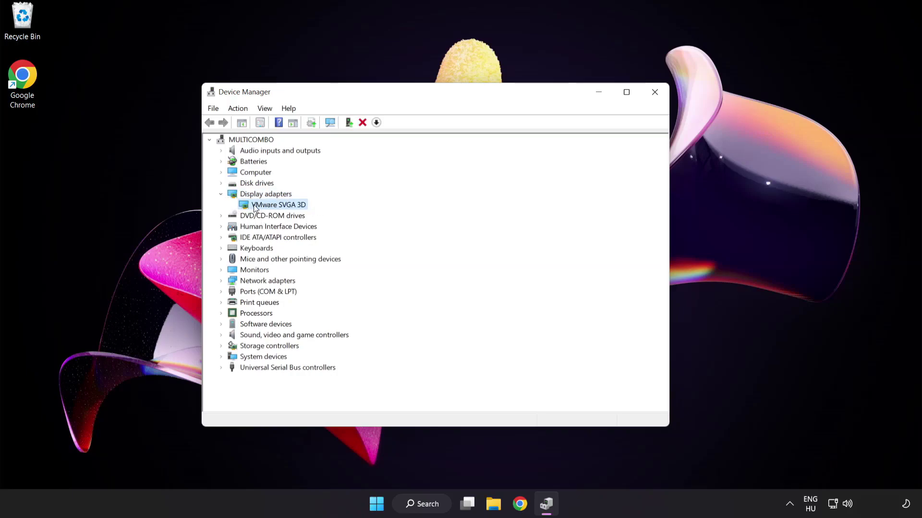
{"action": "right_click", "coordinate": [270, 207]}
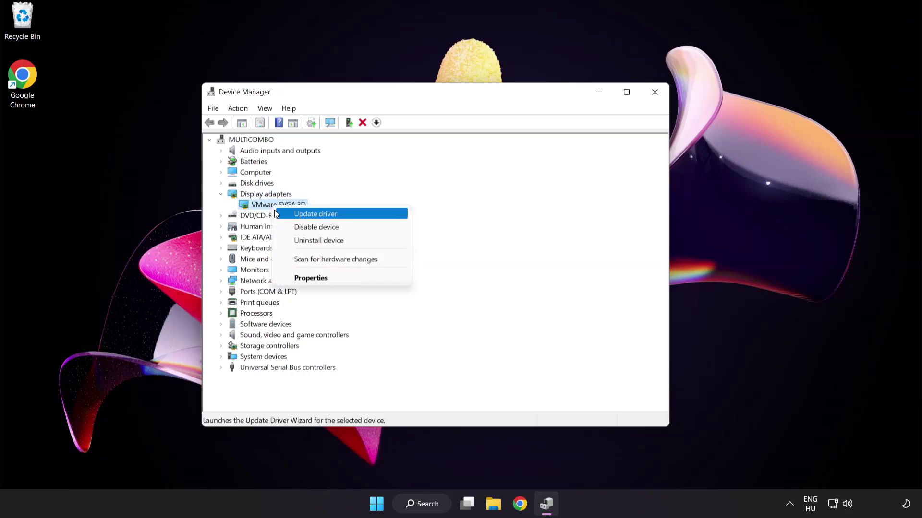
{"action": "left_click", "coordinate": [358, 215]}
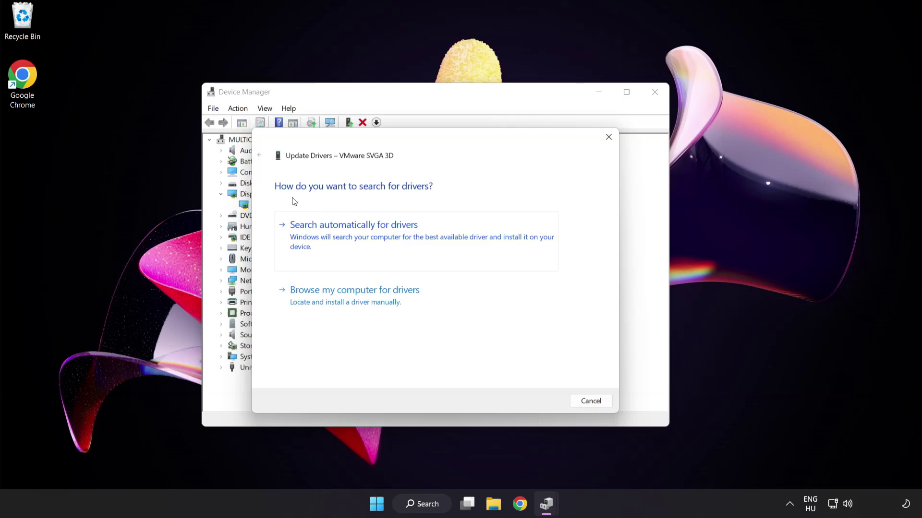
{"action": "left_click", "coordinate": [402, 239]}
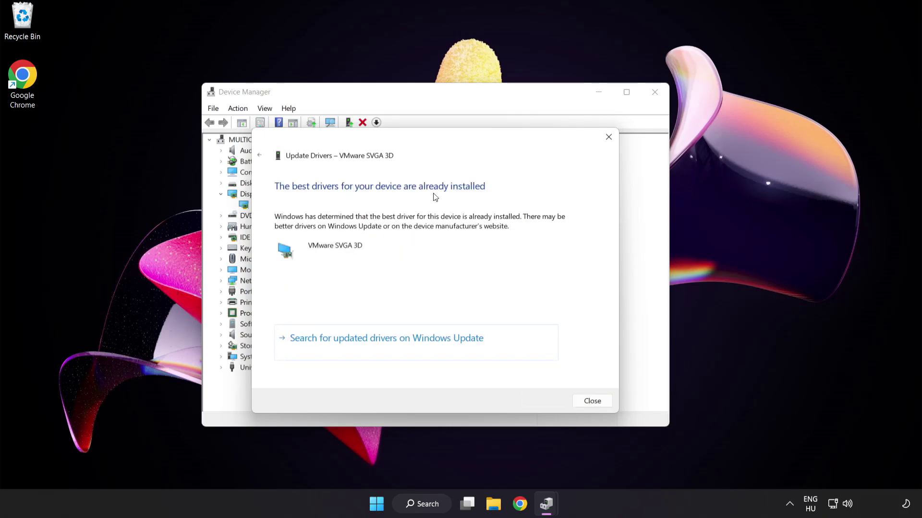
{"action": "left_click", "coordinate": [590, 402]}
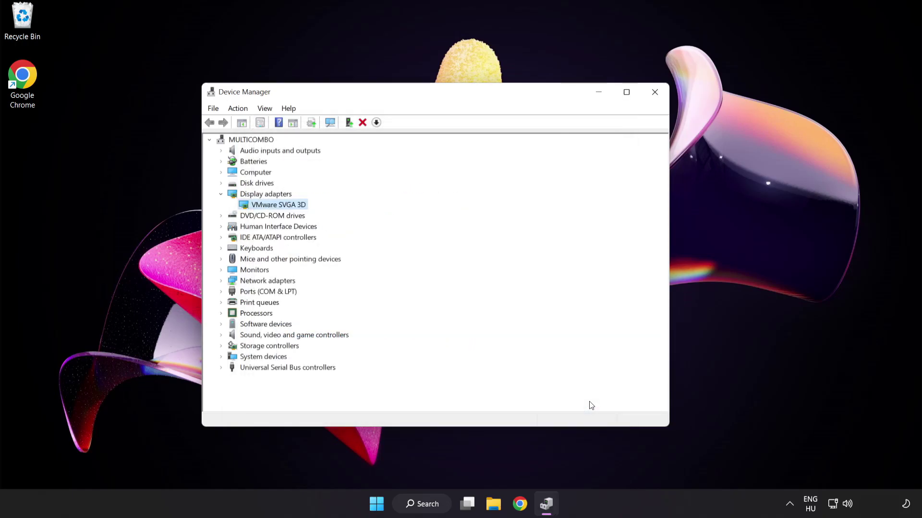
Step: Close Device Manager, check Windows Update (already up to date), then close Settings
{"action": "left_click", "coordinate": [655, 95]}
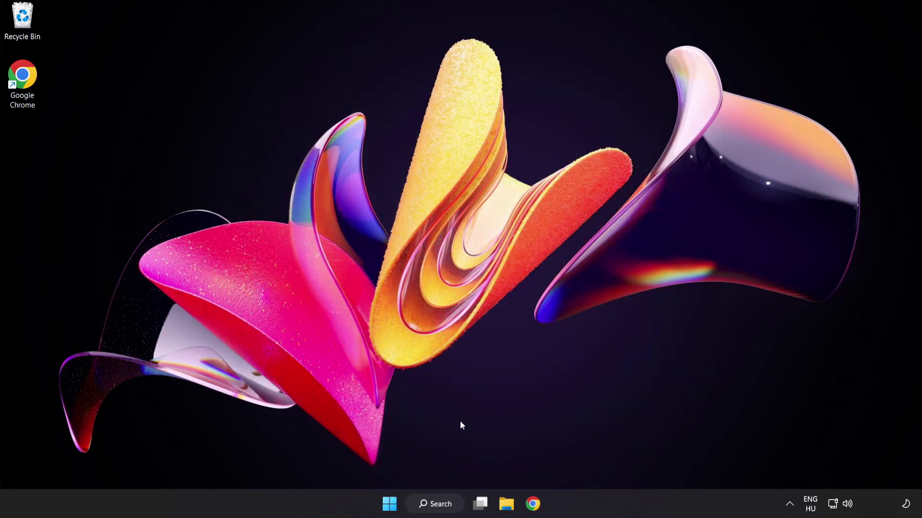
{"action": "left_click", "coordinate": [447, 508]}
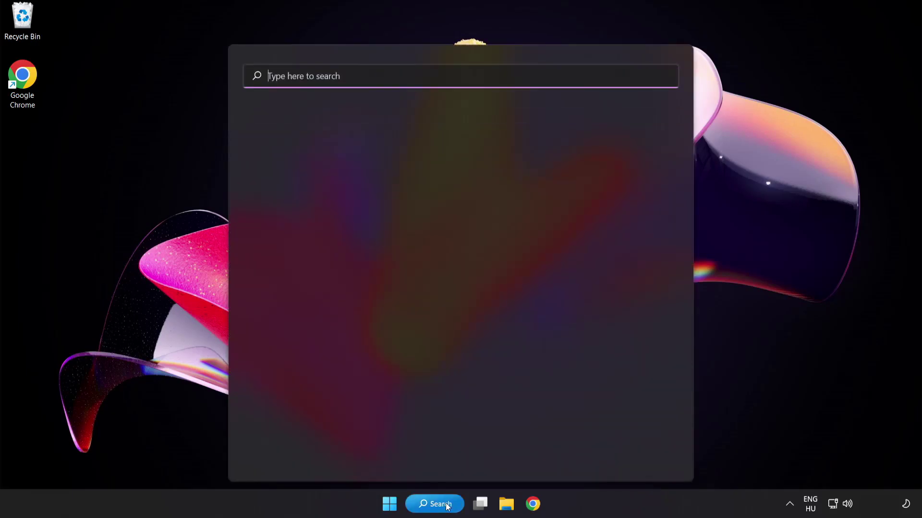
{"action": "type", "text": "update"}
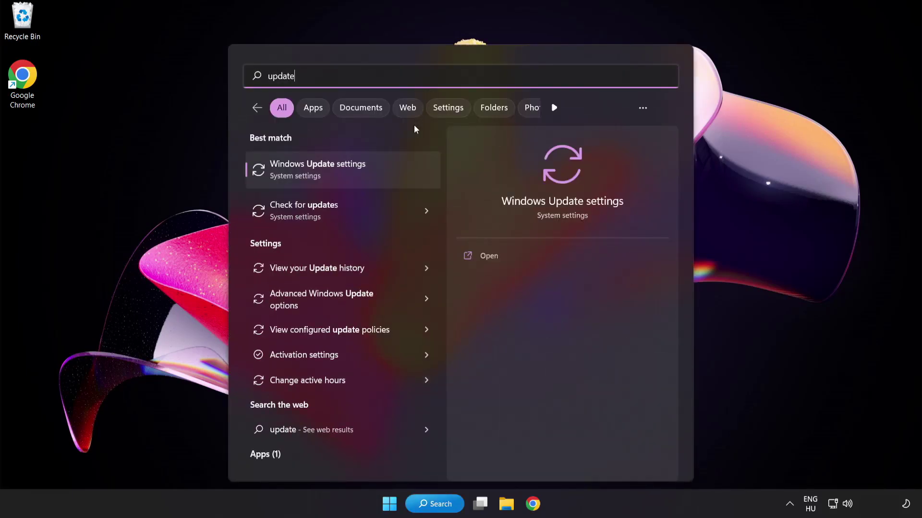
{"action": "left_click", "coordinate": [353, 174]}
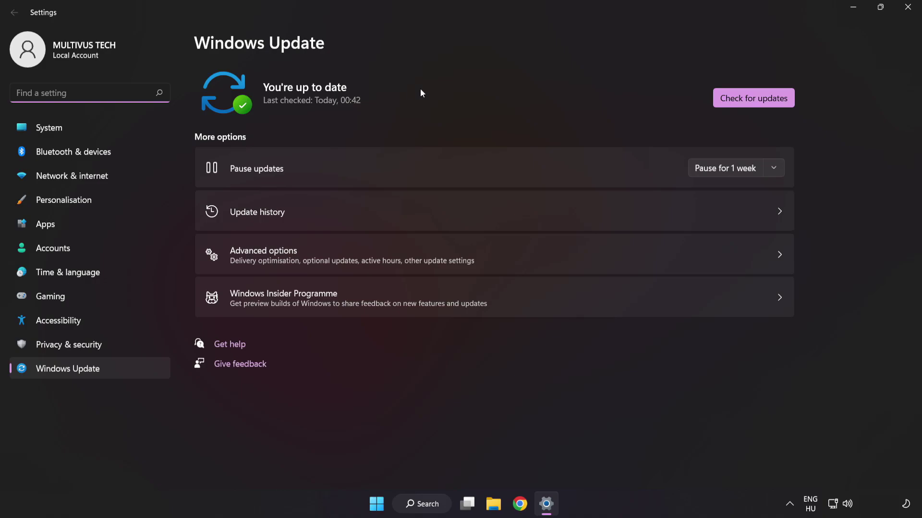
{"action": "left_click", "coordinate": [750, 102]}
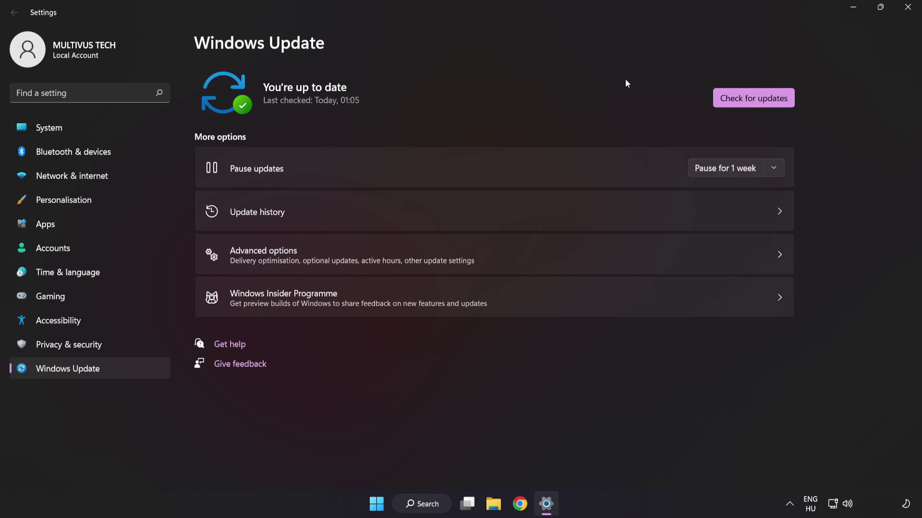
{"action": "left_click", "coordinate": [906, 13]}
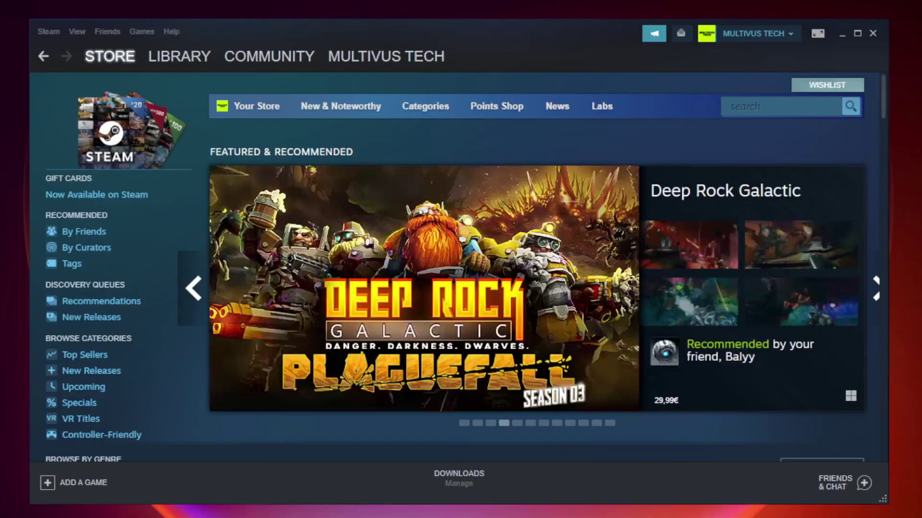
Step: Open Steam Properties for Unturned, the non-working game, from the Library
{"action": "mouse_move", "coordinate": [152, 60]}
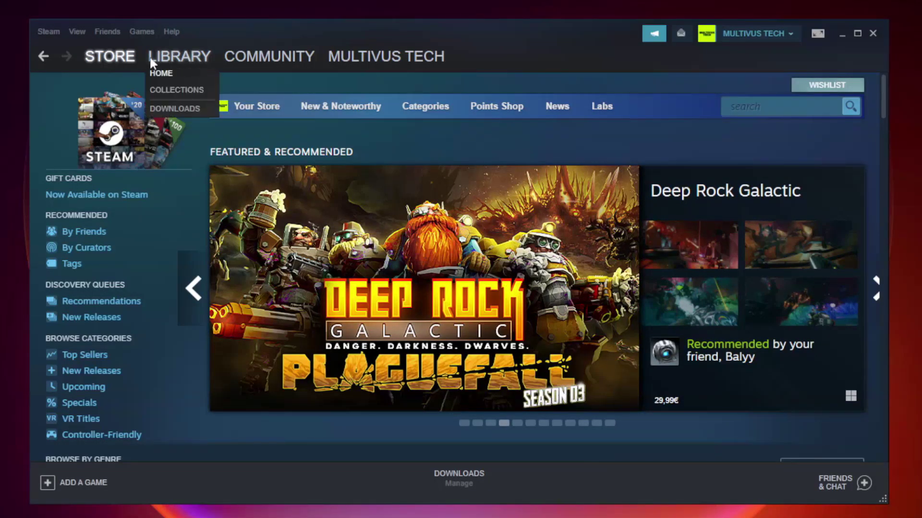
{"action": "left_click", "coordinate": [186, 61]}
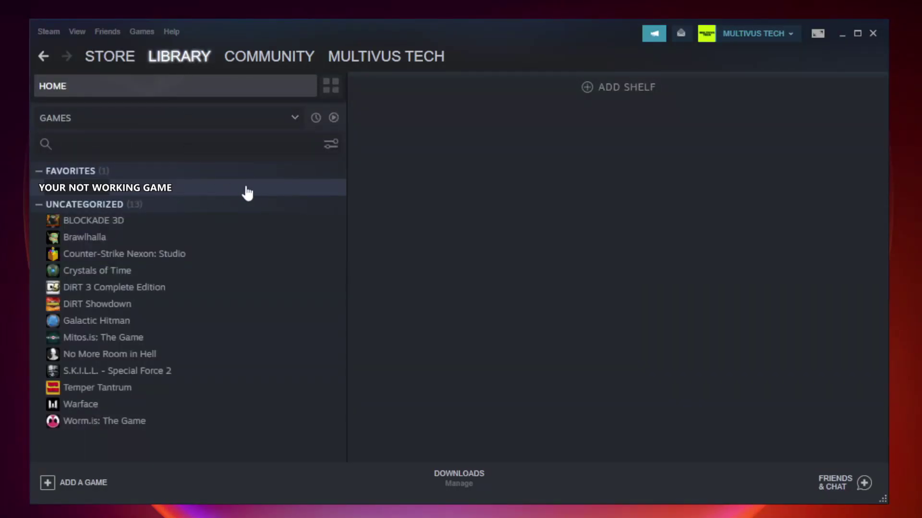
{"action": "right_click", "coordinate": [200, 193]}
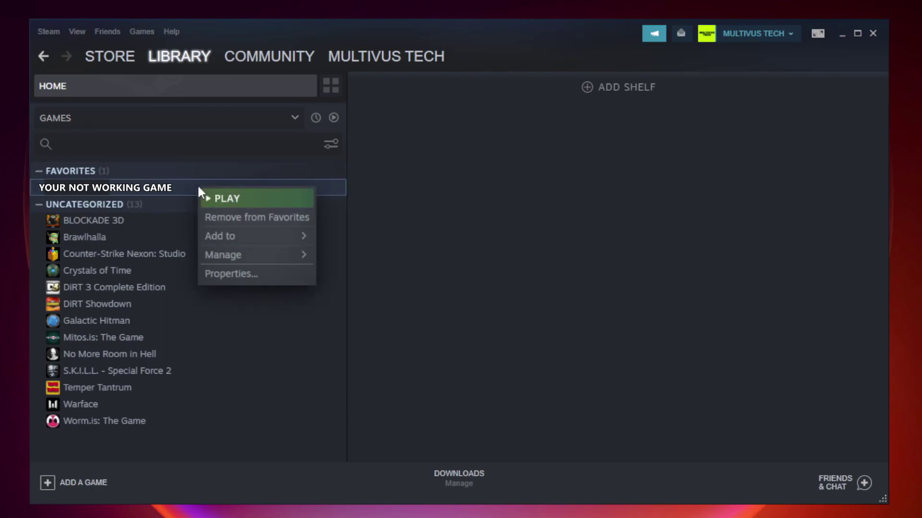
{"action": "left_click", "coordinate": [254, 273]}
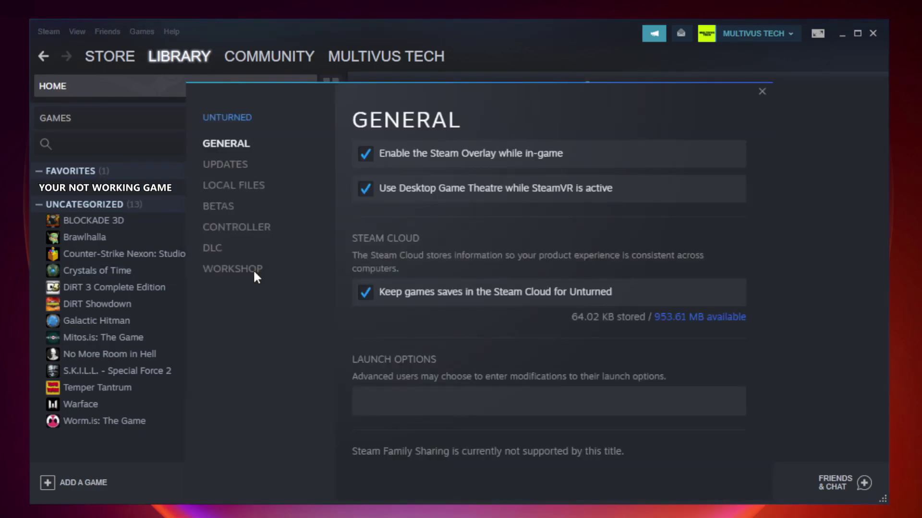
Step: Verify Unturned's local game files; all 9192 files validate successfully
{"action": "left_click", "coordinate": [246, 192]}
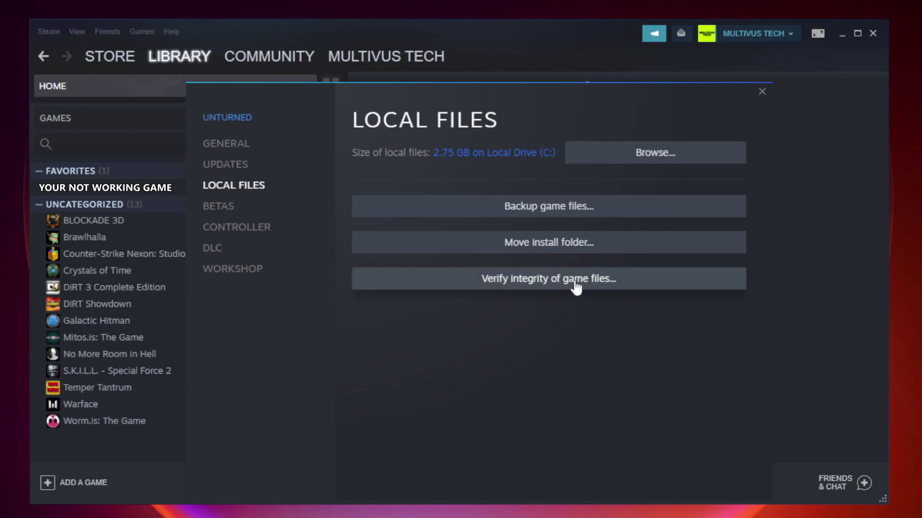
{"action": "left_click", "coordinate": [557, 284]}
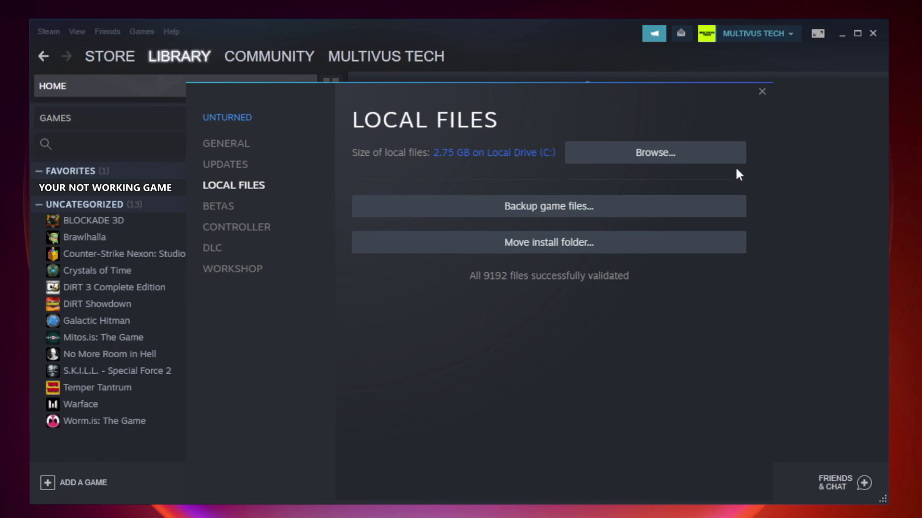
Step: In the game's install folder, open the YOUR NOT WORKING GAME shortcut's Compatibility properties
{"action": "left_click", "coordinate": [659, 166]}
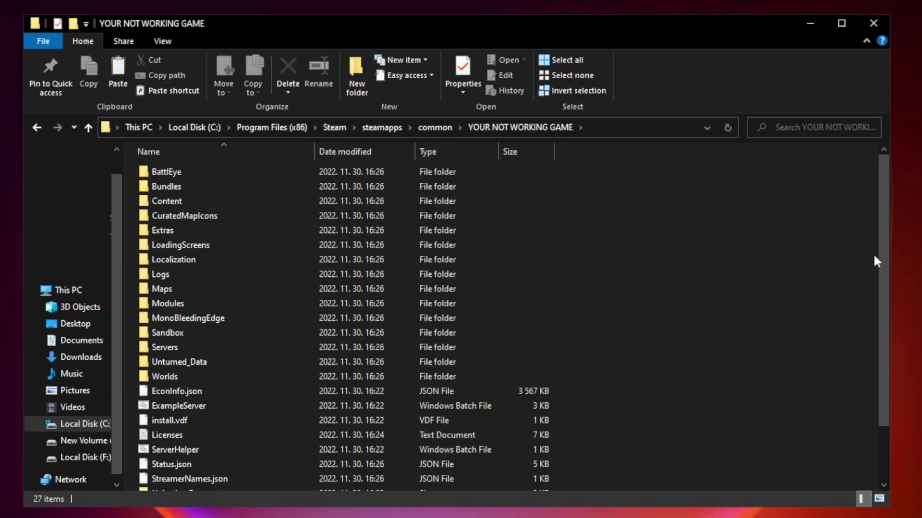
{"action": "left_click_drag", "start_coordinate": [884, 251], "coordinate": [885, 330]}
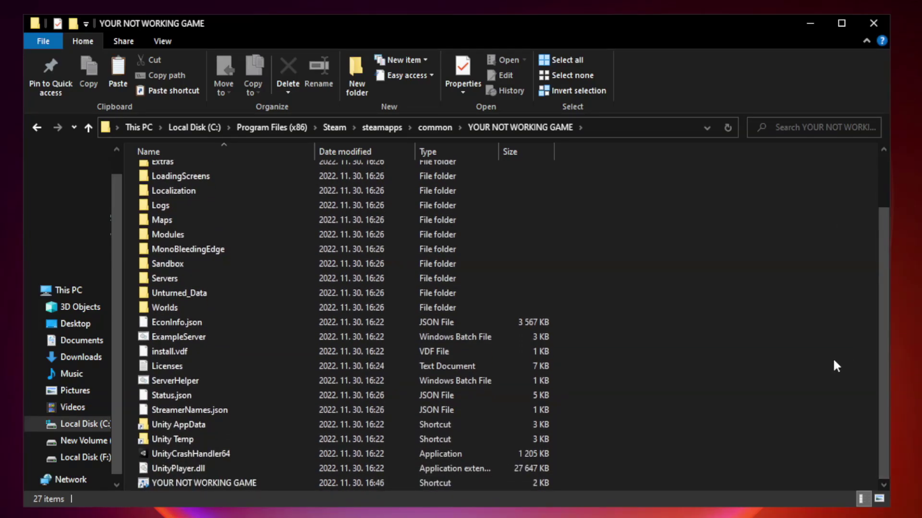
{"action": "left_click", "coordinate": [366, 482]}
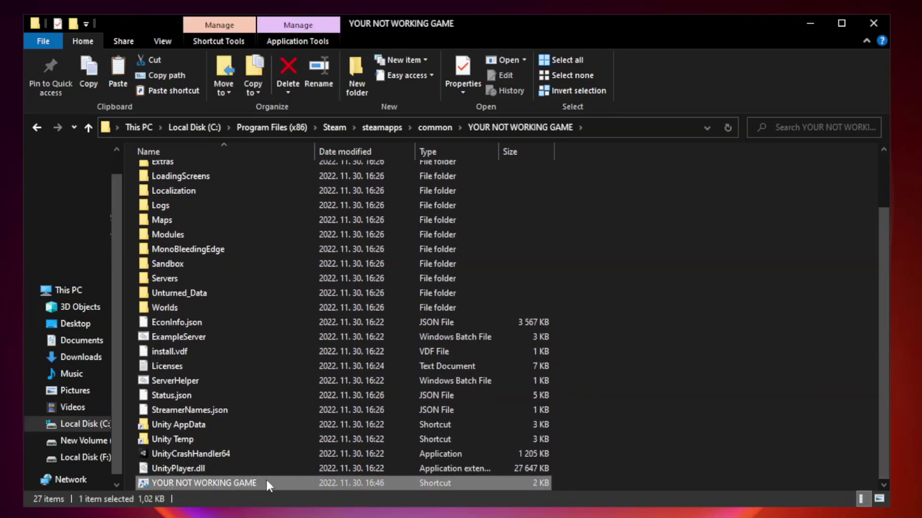
{"action": "right_click", "coordinate": [312, 480]}
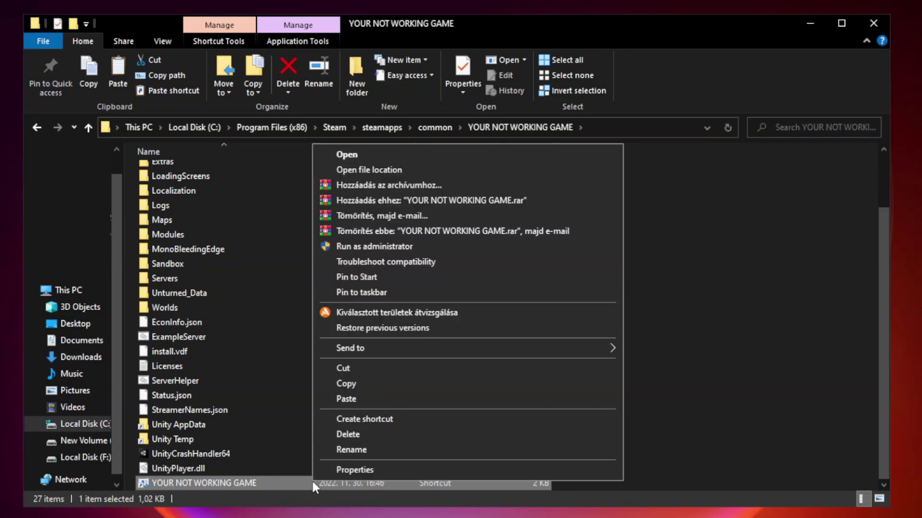
{"action": "left_click", "coordinate": [463, 470]}
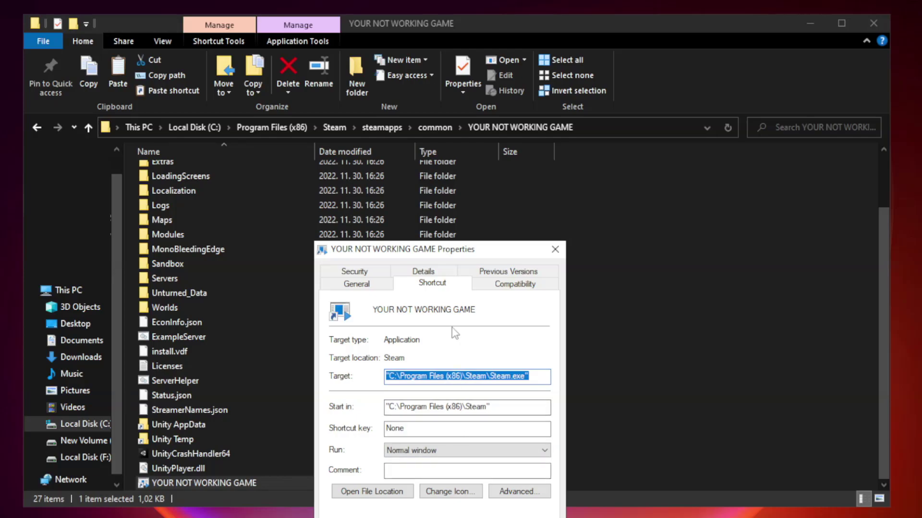
{"action": "left_click_drag", "start_coordinate": [458, 253], "coordinate": [457, 104]}
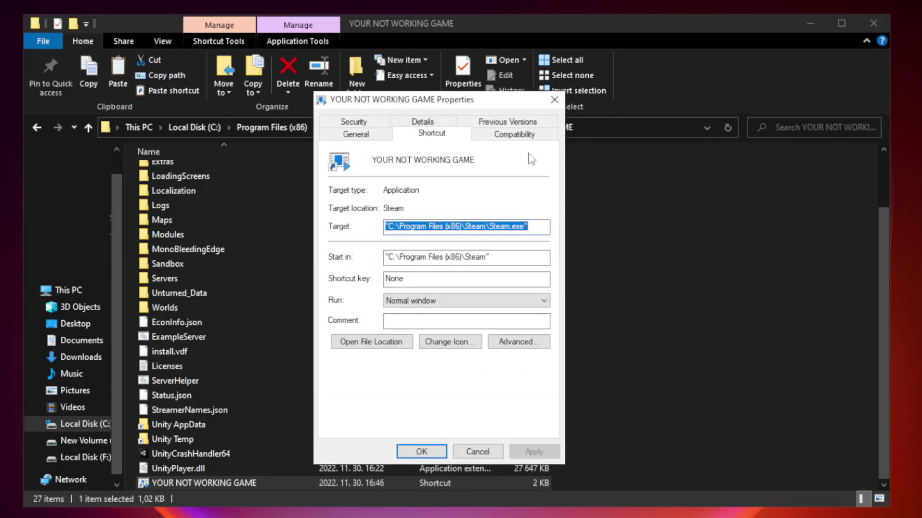
{"action": "left_click", "coordinate": [513, 135]}
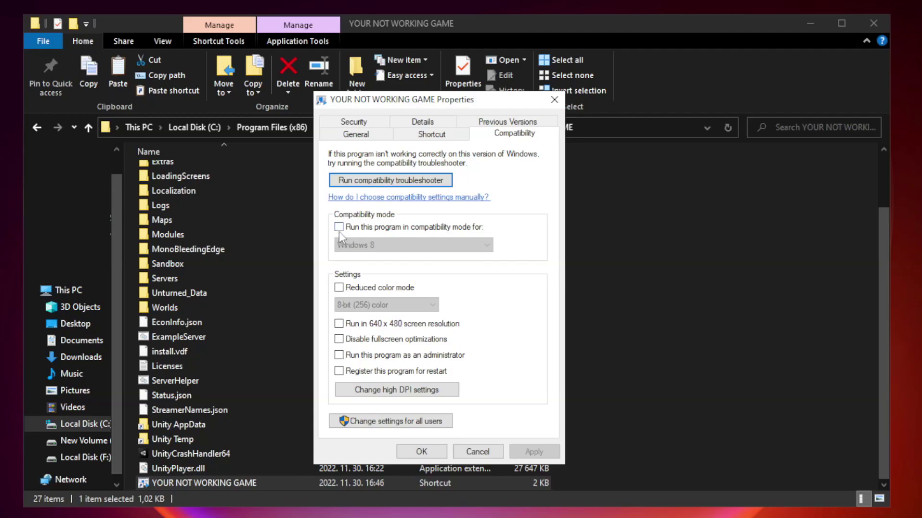
Step: Set the shortcut to Windows 8 compatibility, run as administrator, fullscreen optimizations off, and apply
{"action": "left_click", "coordinate": [368, 229]}
{"action": "left_click", "coordinate": [413, 246]}
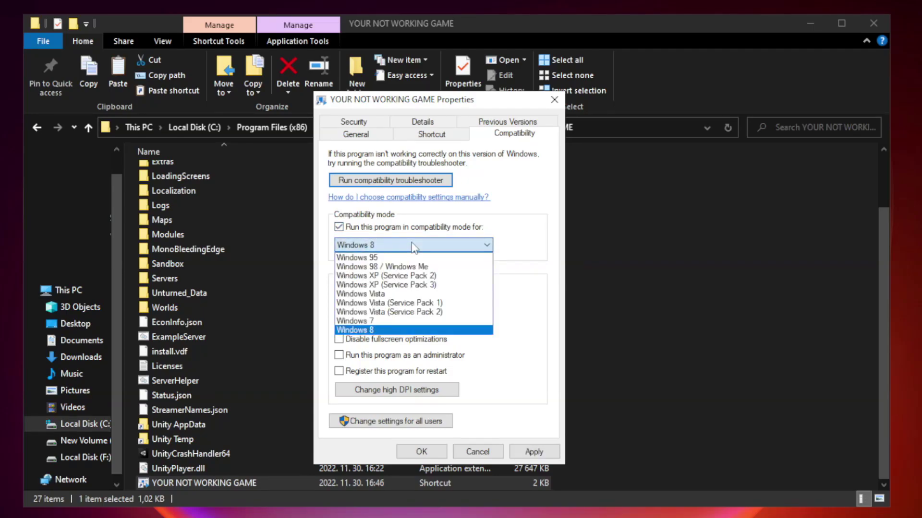
{"action": "left_click", "coordinate": [390, 331]}
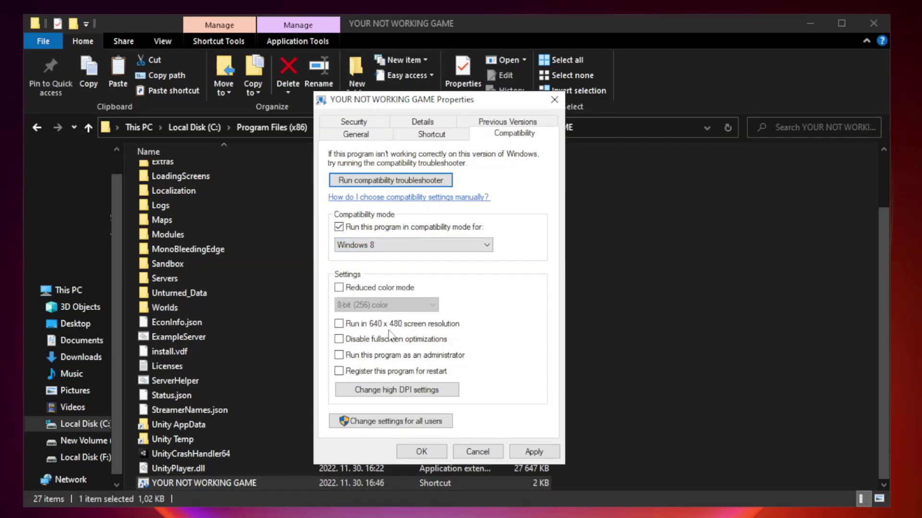
{"action": "left_click", "coordinate": [361, 340]}
{"action": "left_click", "coordinate": [363, 361]}
{"action": "left_click", "coordinate": [532, 452]}
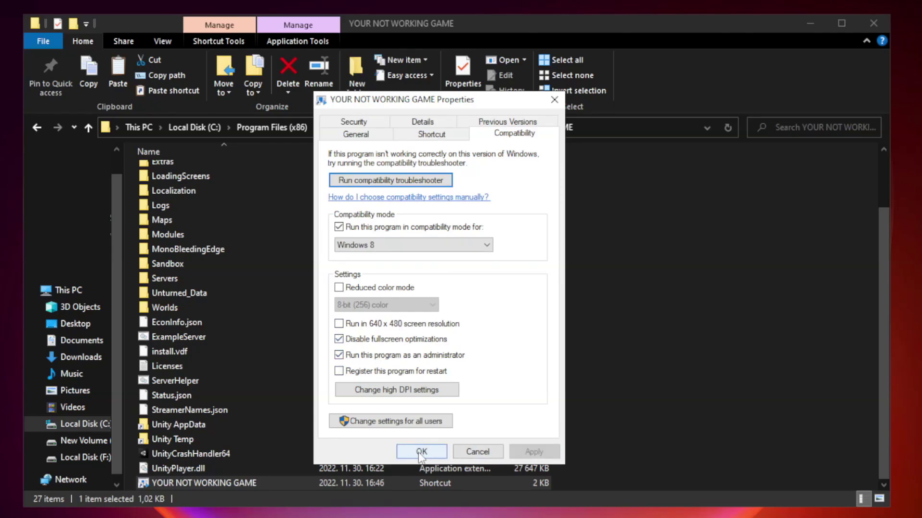
{"action": "left_click", "coordinate": [421, 452]}
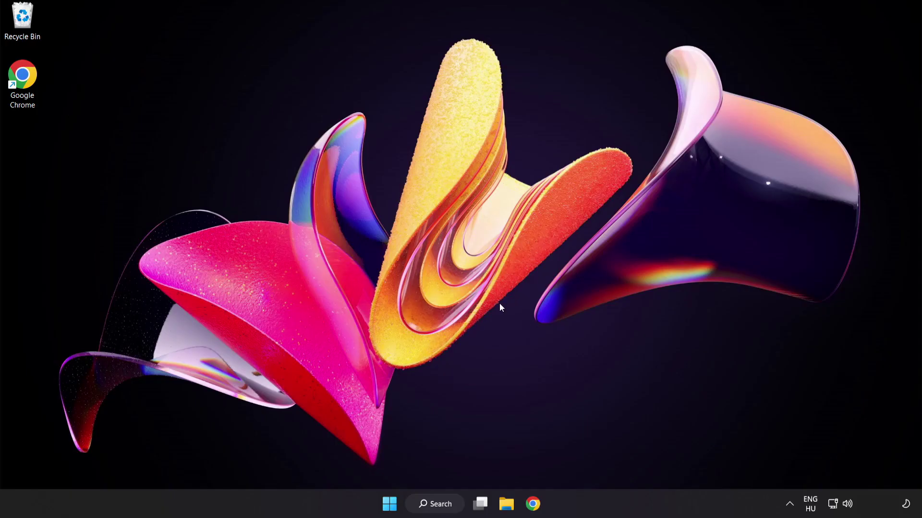
Step: In Task Manager's Startup list, disable Cortana, Phone Link, Terminal and Windows Security notification icon
{"action": "right_click", "coordinate": [393, 507]}
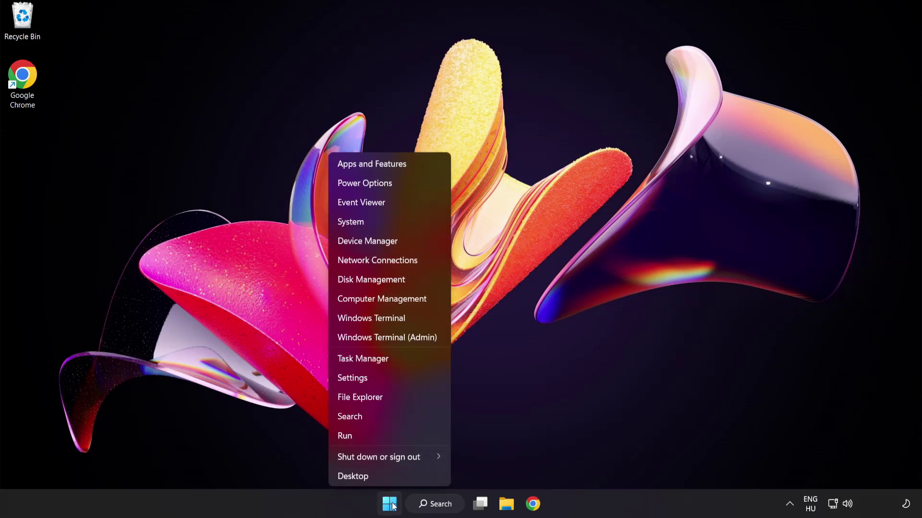
{"action": "left_click", "coordinate": [399, 361]}
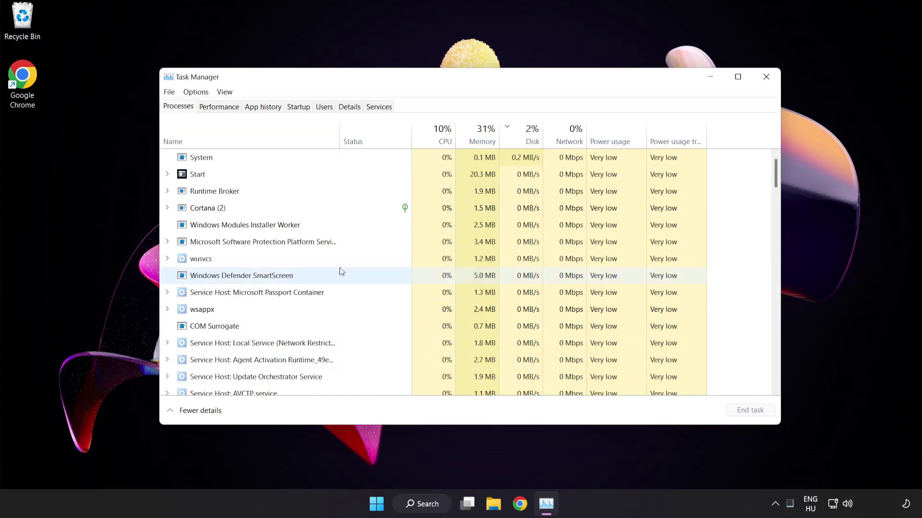
{"action": "left_click", "coordinate": [304, 108]}
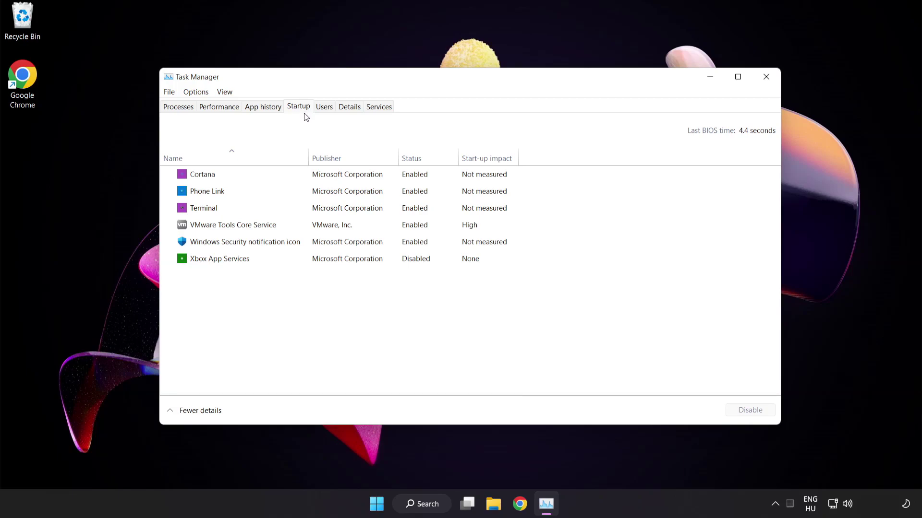
{"action": "left_click", "coordinate": [305, 179]}
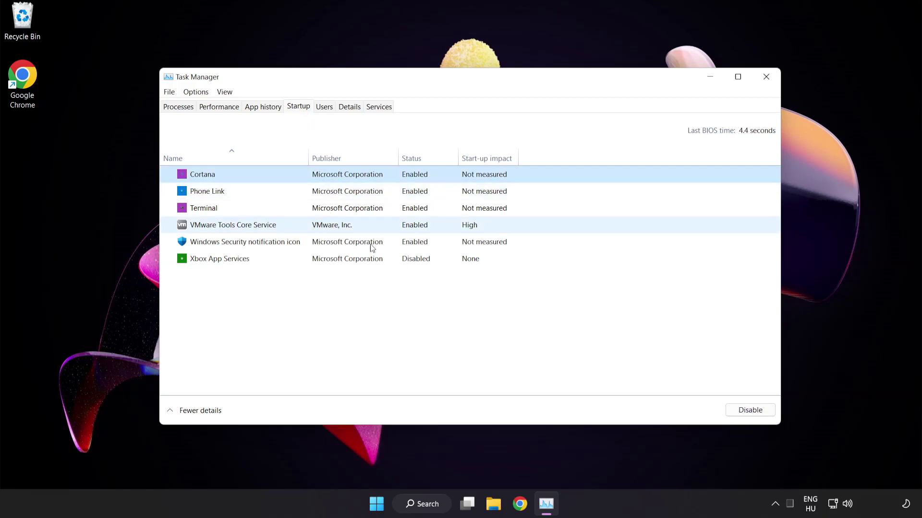
{"action": "left_click", "coordinate": [756, 416]}
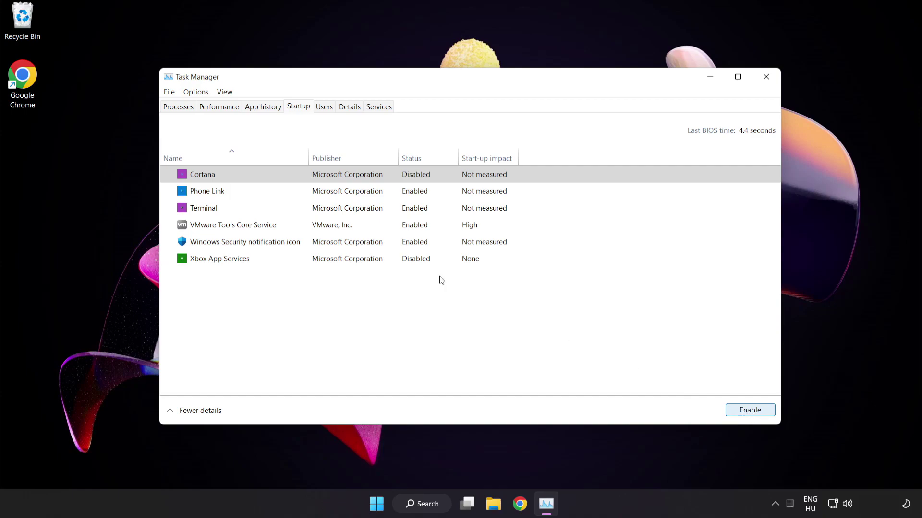
{"action": "left_click", "coordinate": [285, 191]}
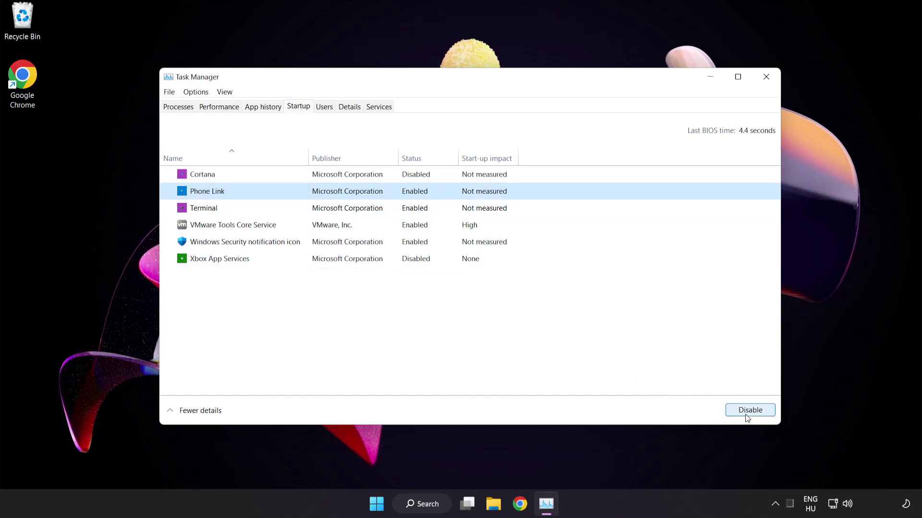
{"action": "left_click", "coordinate": [746, 416]}
{"action": "left_click", "coordinate": [292, 209]}
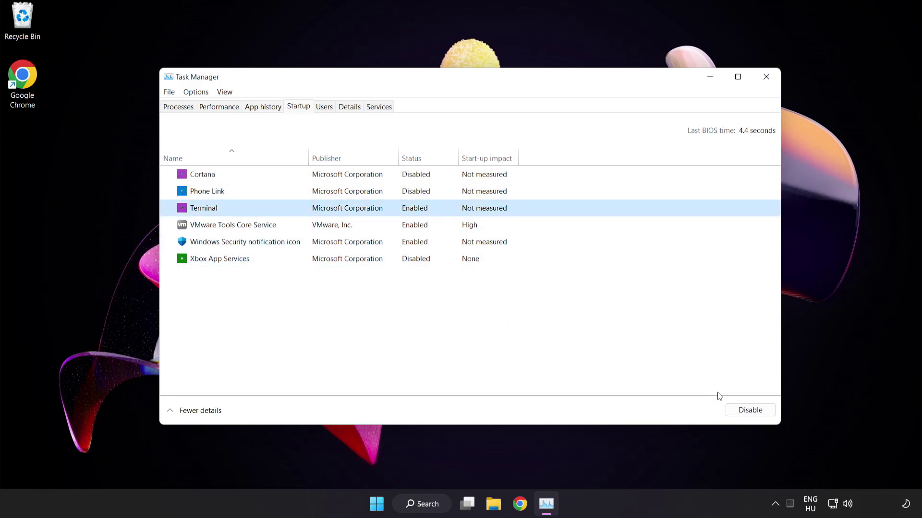
{"action": "left_click", "coordinate": [739, 410]}
{"action": "left_click", "coordinate": [310, 242]}
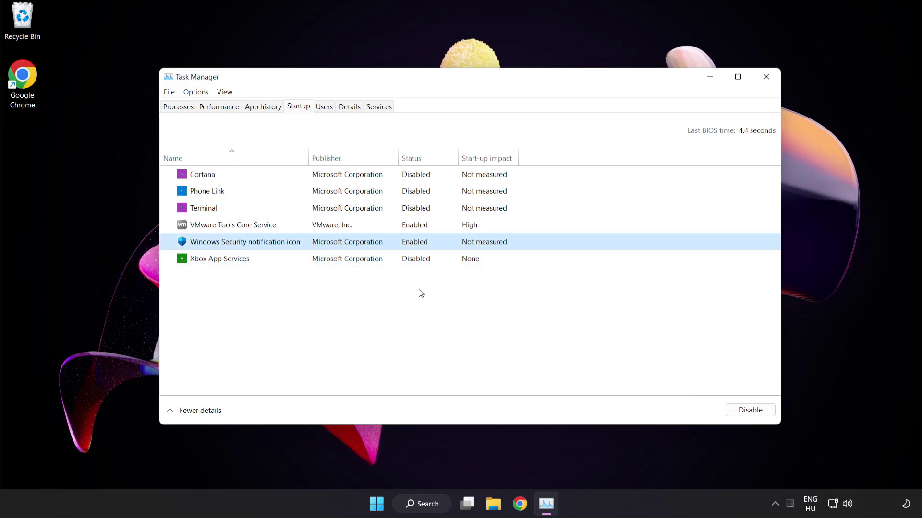
{"action": "left_click", "coordinate": [744, 412]}
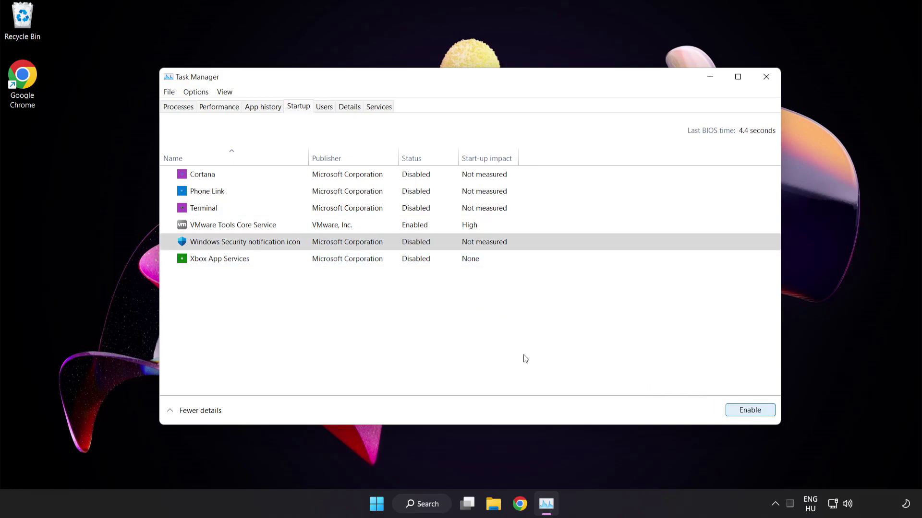
Step: Close Task Manager and download the DirectX End-User Runtime Web Installer in Chrome
{"action": "left_click", "coordinate": [766, 78]}
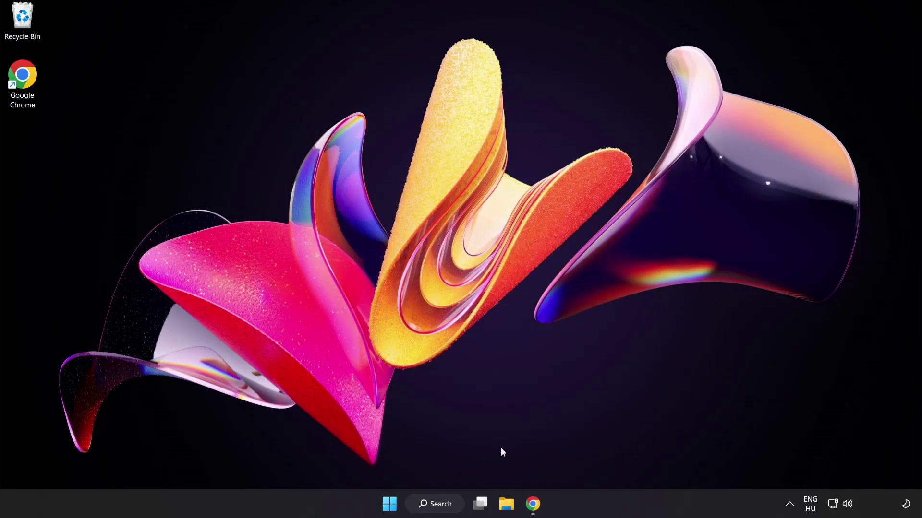
{"action": "left_click", "coordinate": [533, 504]}
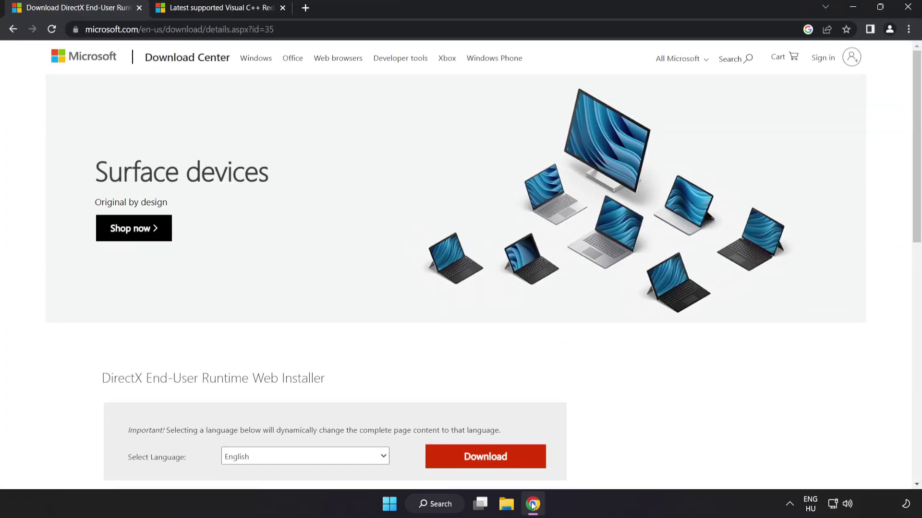
{"action": "left_click_drag", "start_coordinate": [259, 29], "coordinate": [330, 25]}
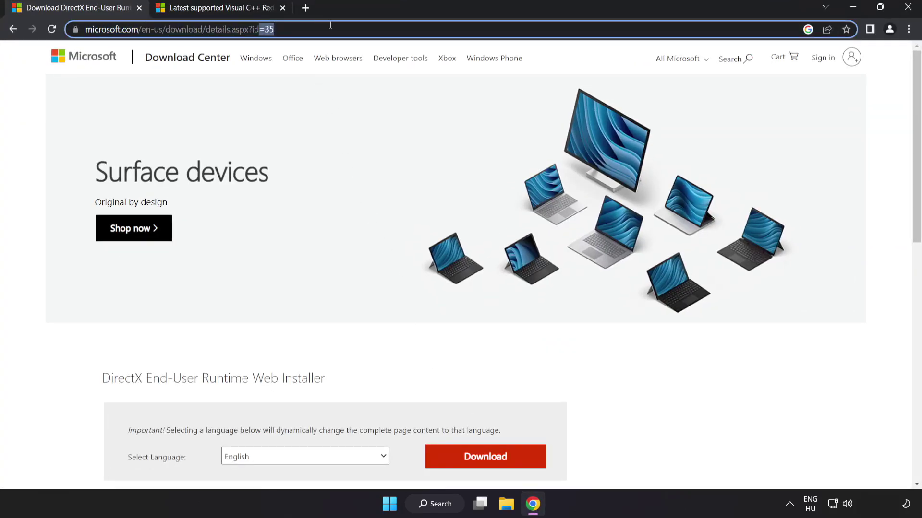
{"action": "left_click", "coordinate": [642, 387]}
{"action": "scroll", "coordinate": [480, 353], "scroll_direction": "down", "scroll_amount": 2}
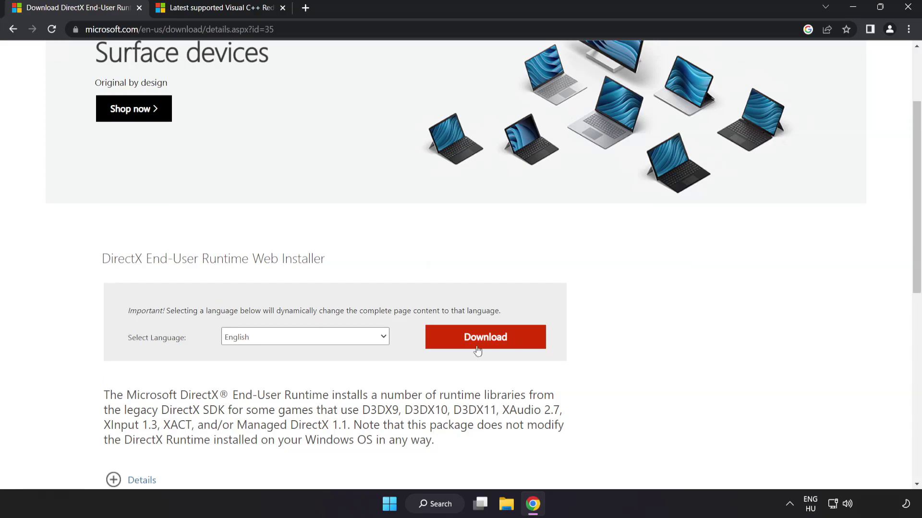
{"action": "left_click", "coordinate": [496, 346]}
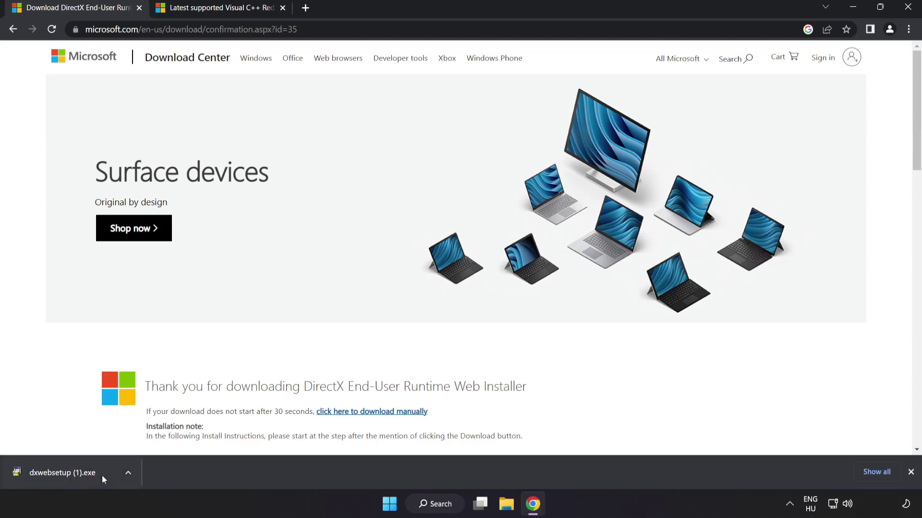
Step: Run dxwebsetup, accept the licence, decline the Bing Bar, and finish (newer DirectX already present)
{"action": "left_click", "coordinate": [78, 473]}
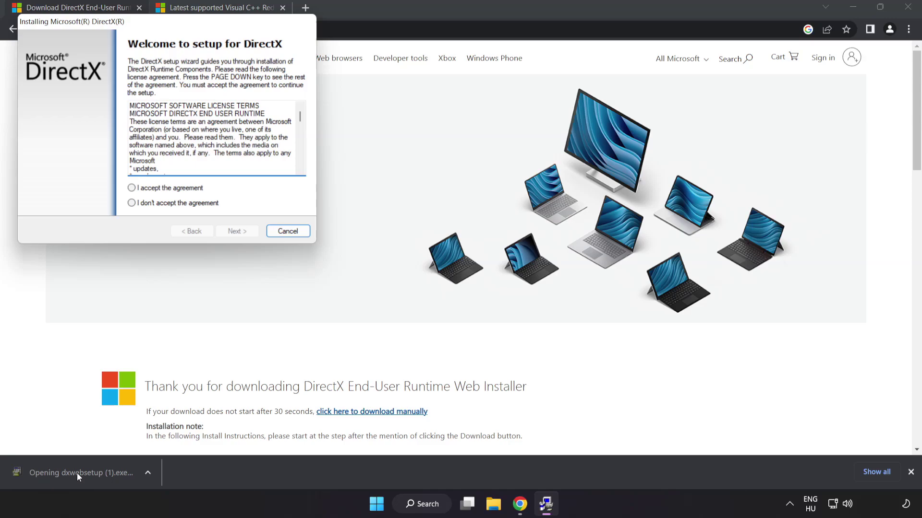
{"action": "left_click_drag", "start_coordinate": [138, 24], "coordinate": [421, 121]}
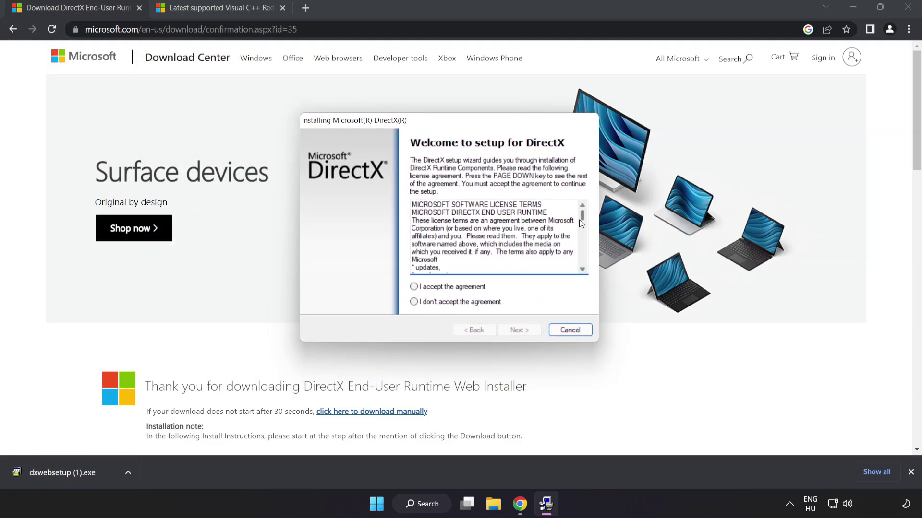
{"action": "left_click_drag", "start_coordinate": [581, 218], "coordinate": [587, 266]}
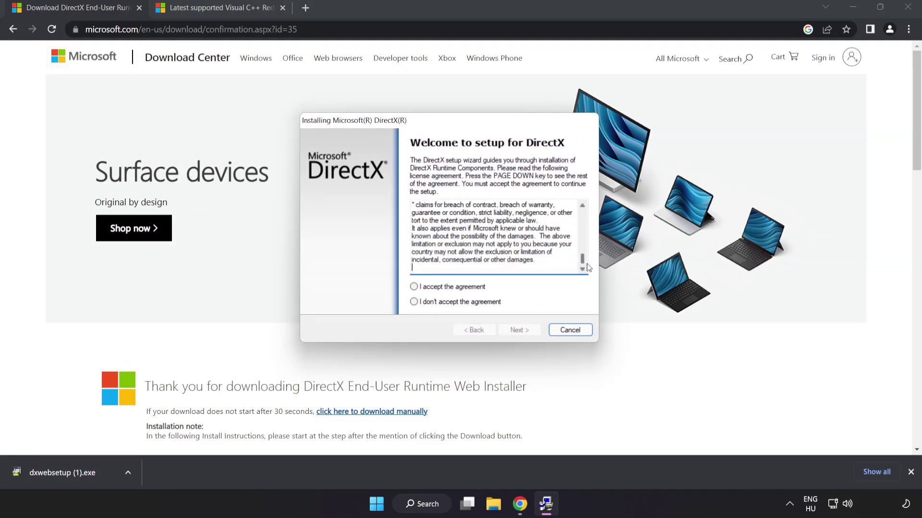
{"action": "left_click", "coordinate": [430, 288]}
{"action": "left_click", "coordinate": [518, 330]}
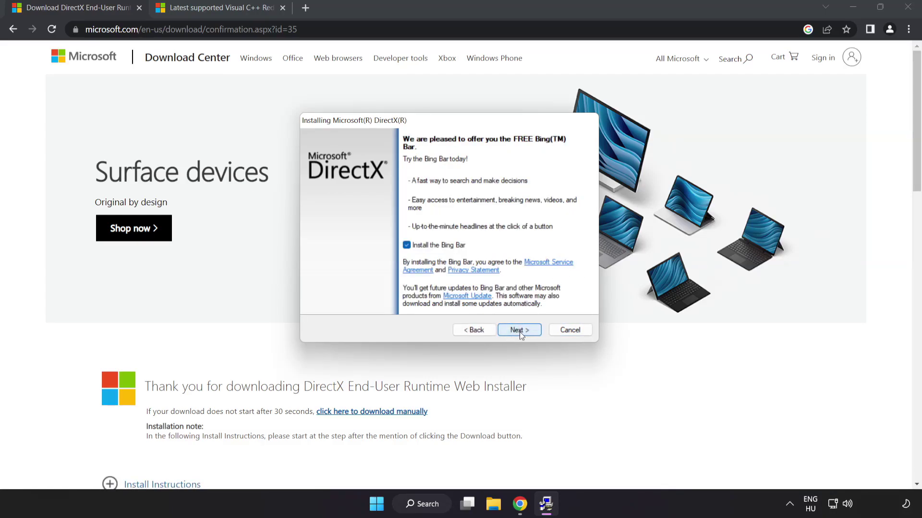
{"action": "left_click", "coordinate": [407, 245]}
{"action": "left_click", "coordinate": [520, 330]}
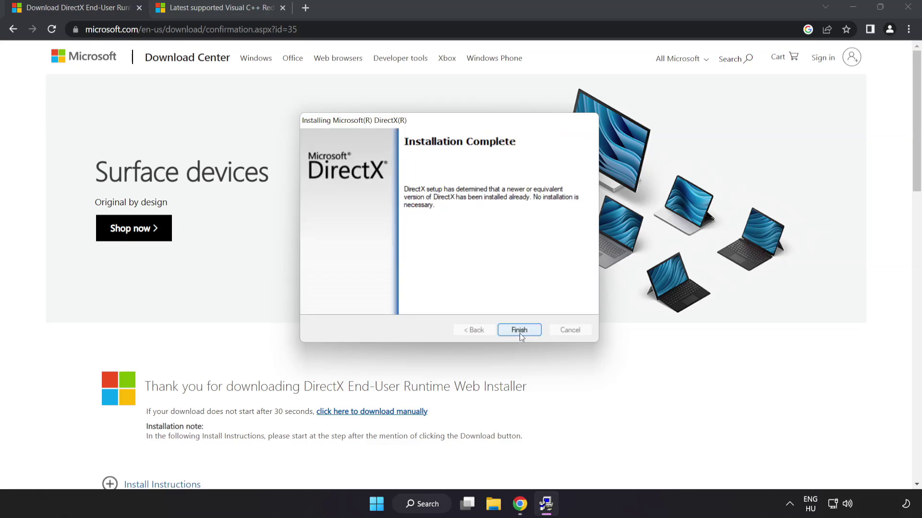
{"action": "left_click", "coordinate": [519, 330]}
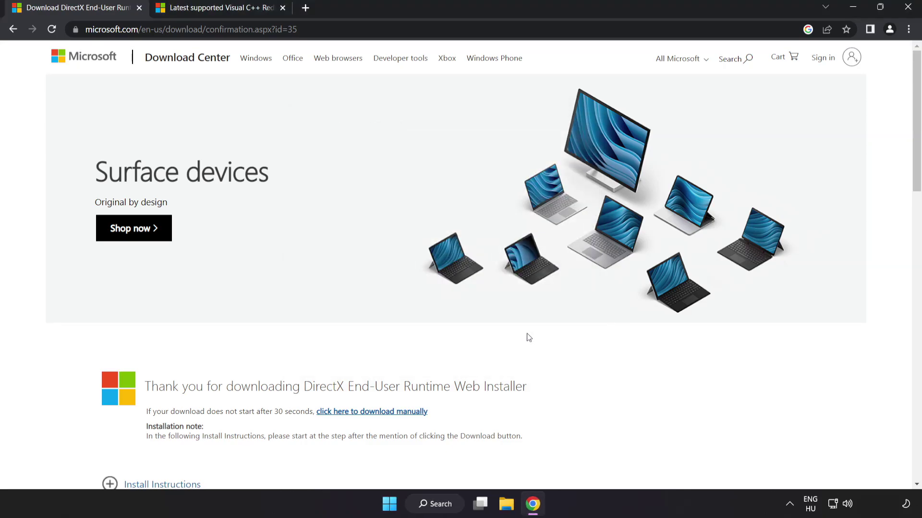
Step: Close the DirectX tab and download the x86 Visual C++ redistributable from the download table
{"action": "left_click", "coordinate": [139, 8]}
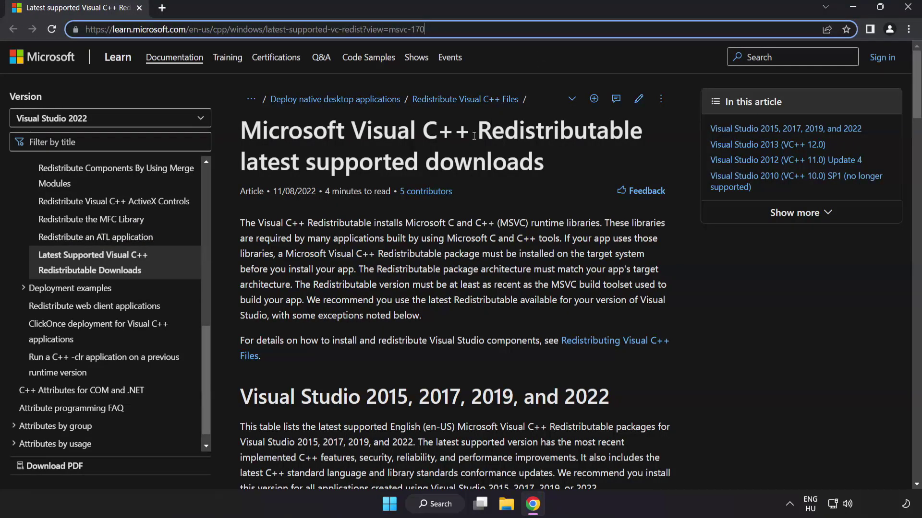
{"action": "left_click_drag", "start_coordinate": [909, 91], "coordinate": [909, 136]}
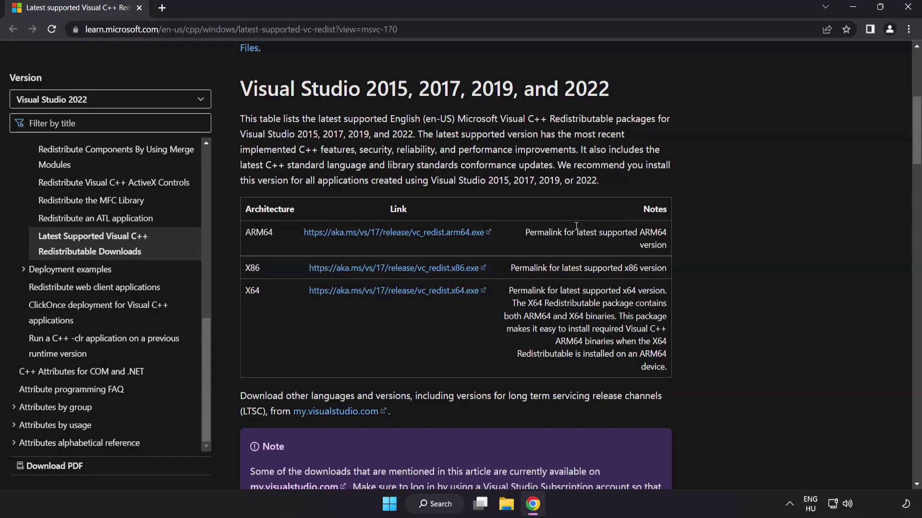
{"action": "left_click", "coordinate": [390, 269]}
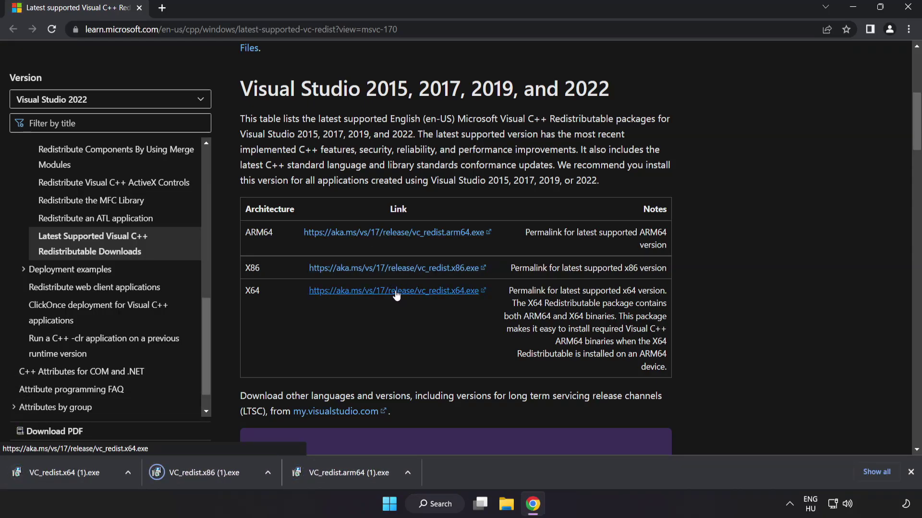
Step: Run the ARM64 redistributable installer, accept the license terms, and dismiss its failed setup
{"action": "left_click", "coordinate": [346, 474]}
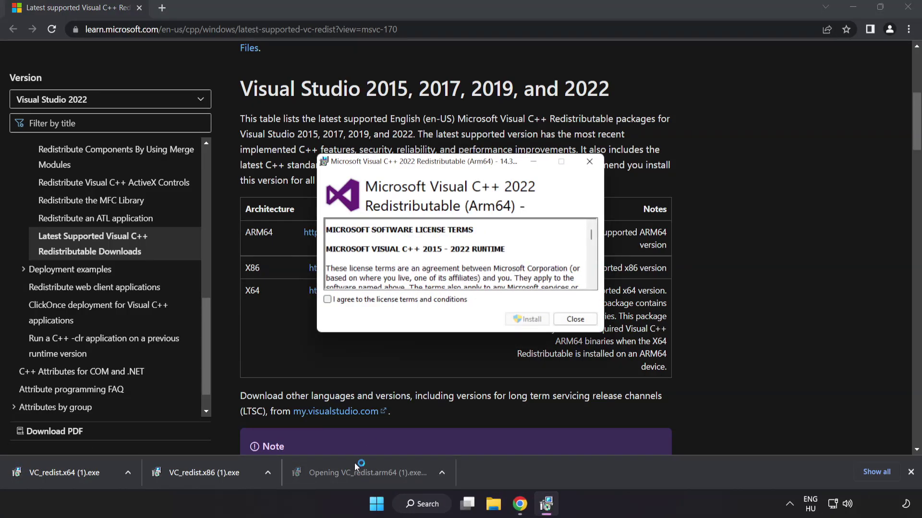
{"action": "left_click_drag", "start_coordinate": [591, 234], "coordinate": [593, 279]}
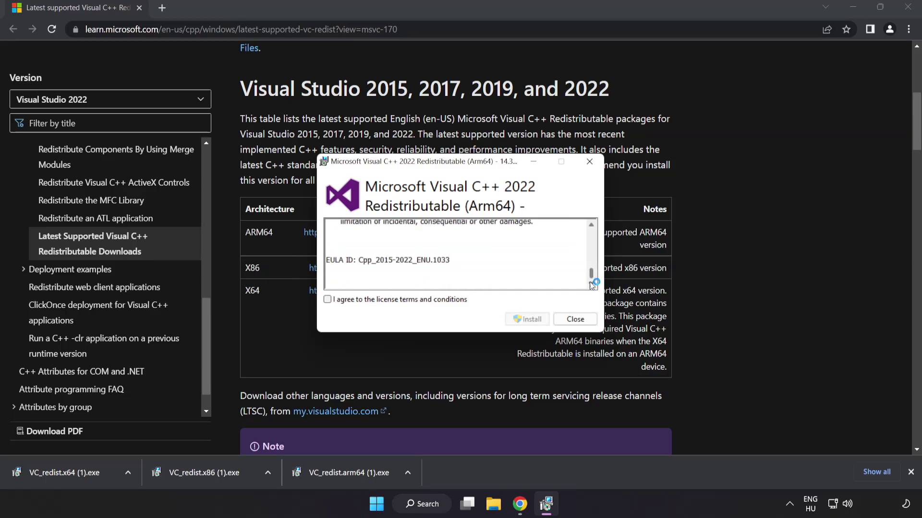
{"action": "left_click", "coordinate": [379, 306]}
{"action": "left_click", "coordinate": [525, 323]}
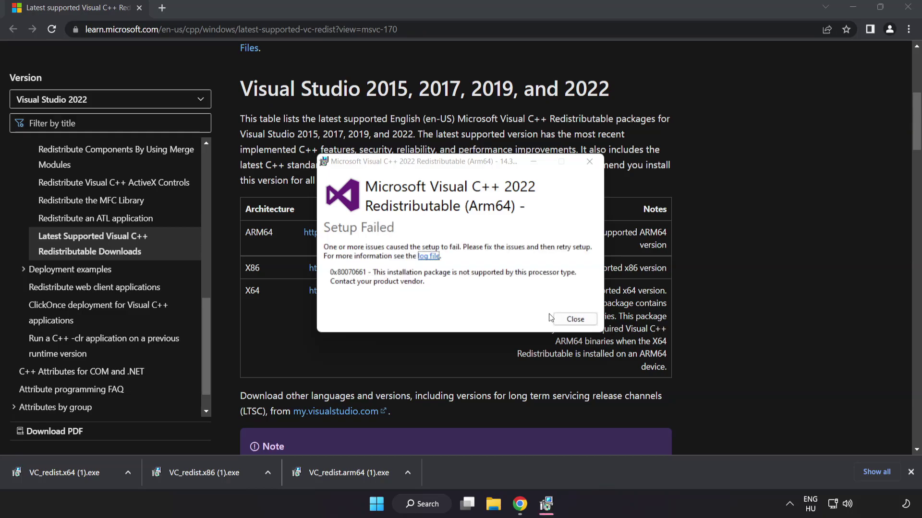
{"action": "left_click", "coordinate": [576, 319]}
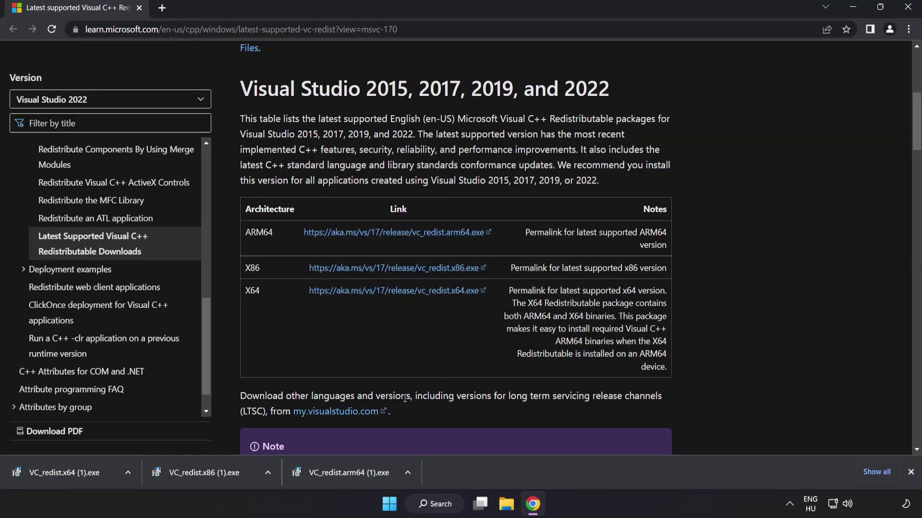
Step: Install the x86 redistributable successfully, then close the failed x64 installer run
{"action": "left_click", "coordinate": [207, 474]}
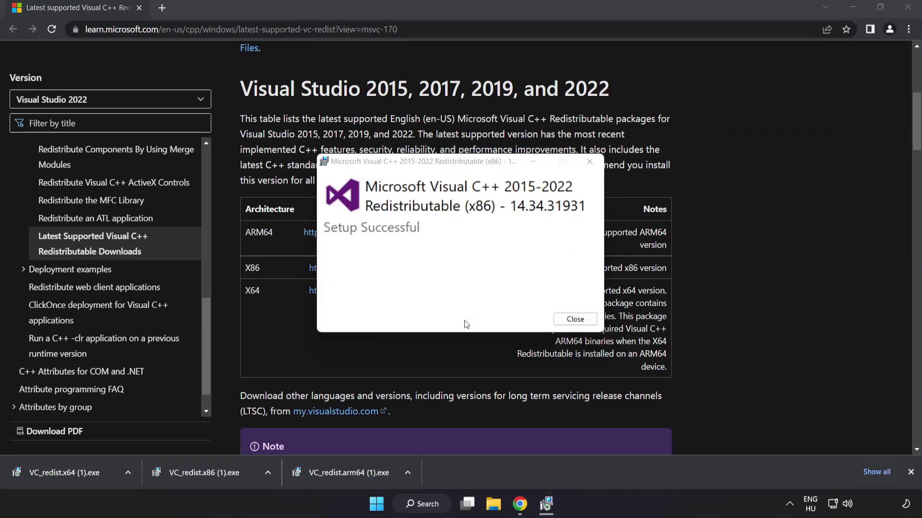
{"action": "left_click", "coordinate": [575, 320]}
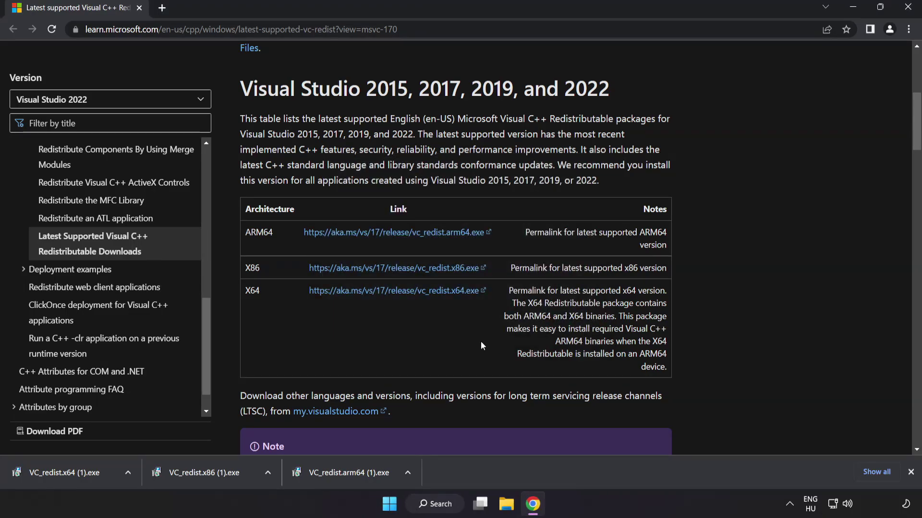
{"action": "left_click", "coordinate": [83, 470]}
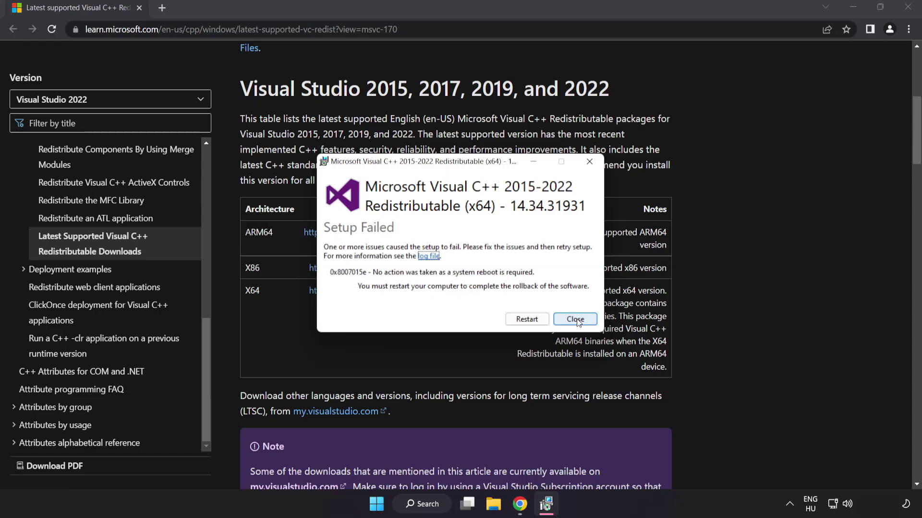
{"action": "left_click", "coordinate": [576, 321]}
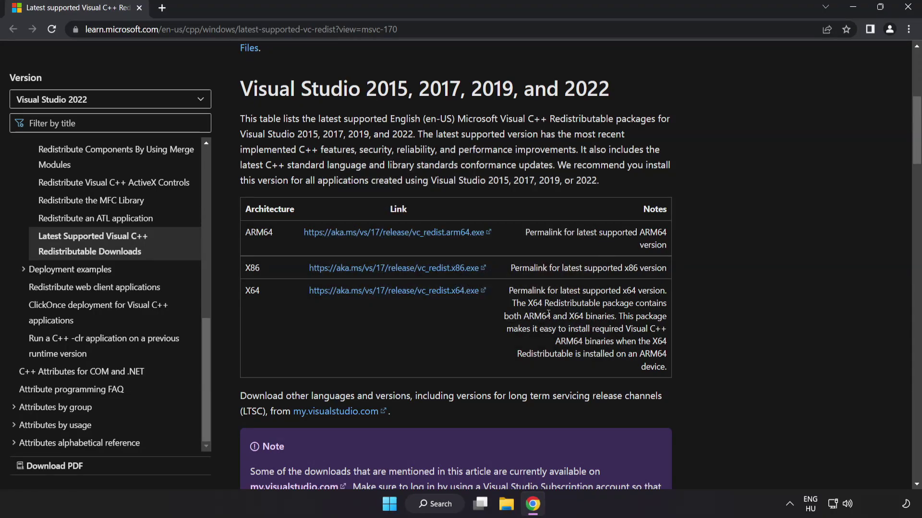
Step: Close Chrome and launch Command Prompt as administrator by searching for cmd
{"action": "left_click", "coordinate": [906, 11]}
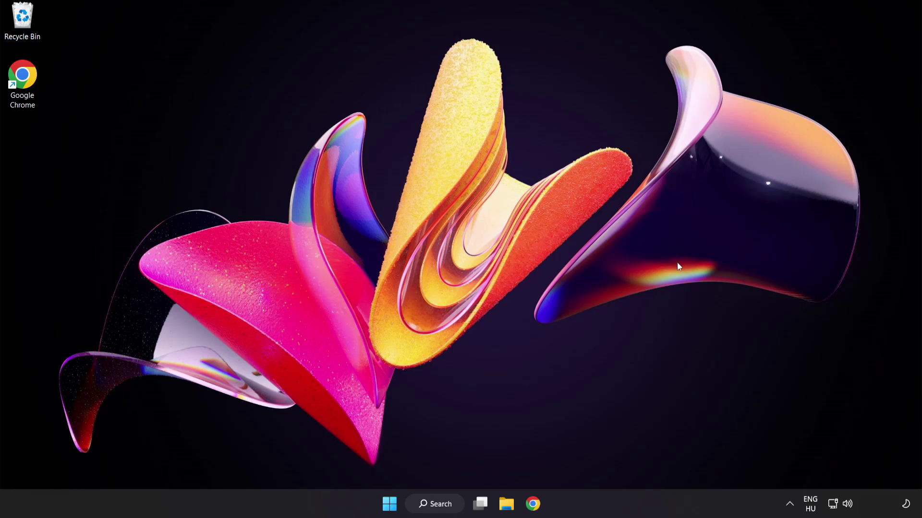
{"action": "left_click", "coordinate": [436, 507]}
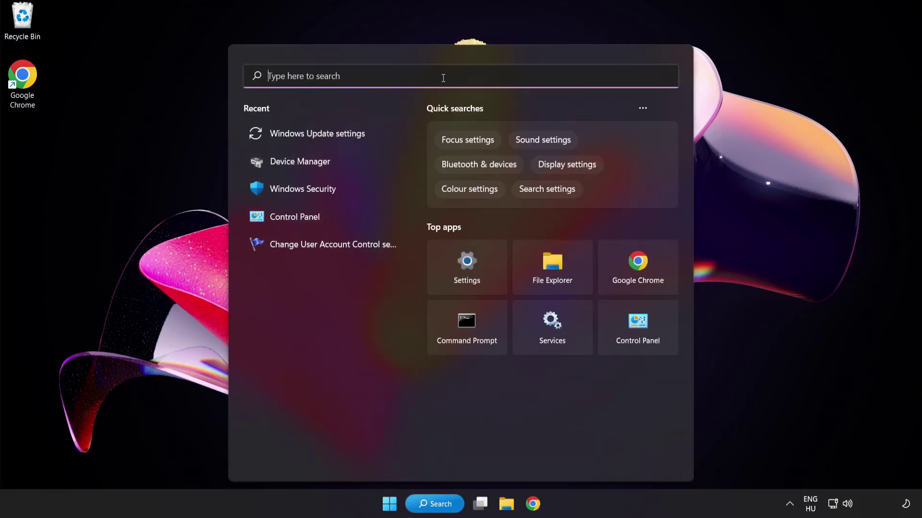
{"action": "type", "text": "cmd"}
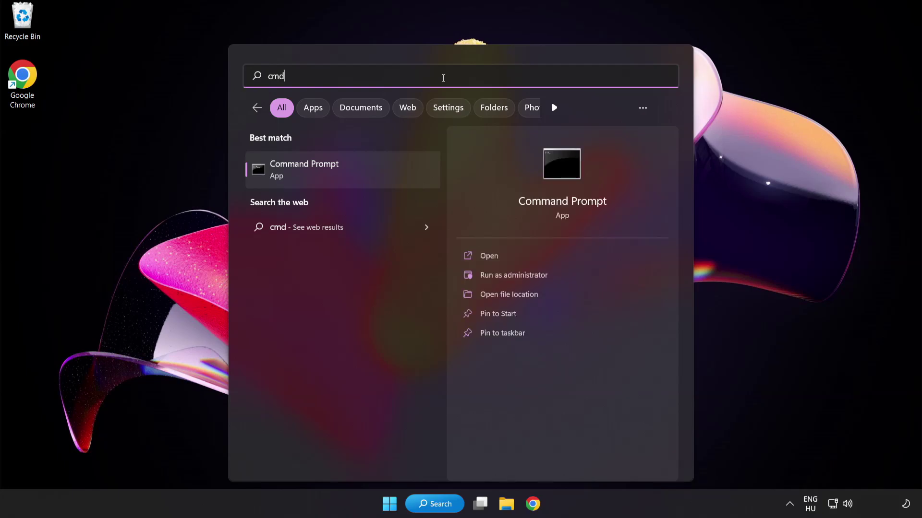
{"action": "right_click", "coordinate": [346, 177]}
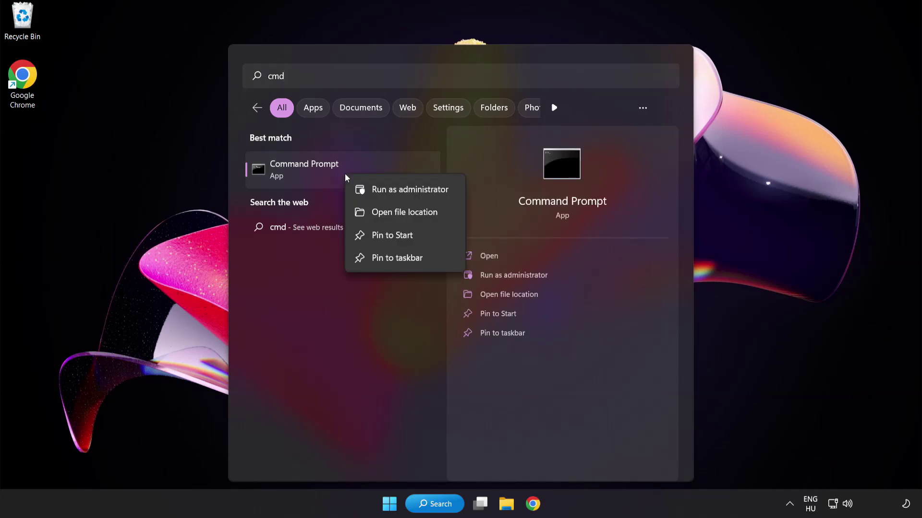
{"action": "left_click", "coordinate": [389, 191]}
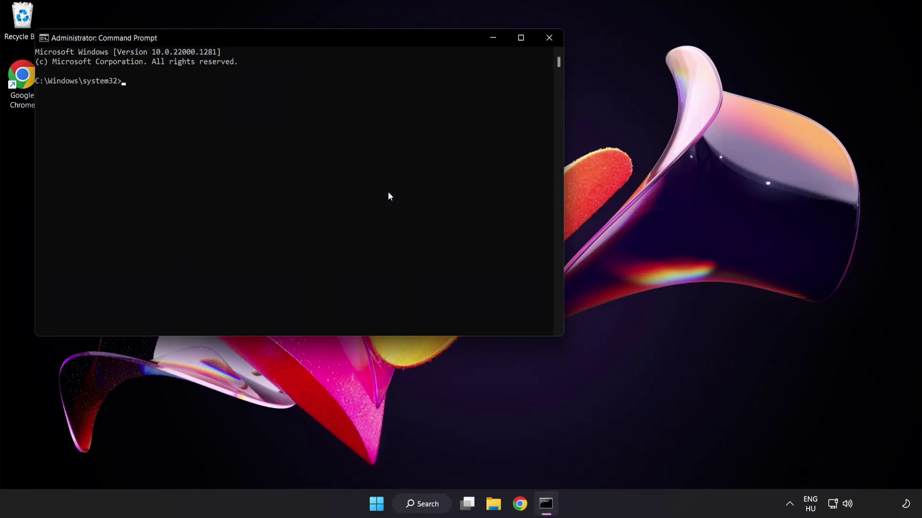
Step: Run sfc /scannow in the administrator Command Prompt, which reports no integrity violations
{"action": "left_click_drag", "start_coordinate": [263, 42], "coordinate": [402, 93]}
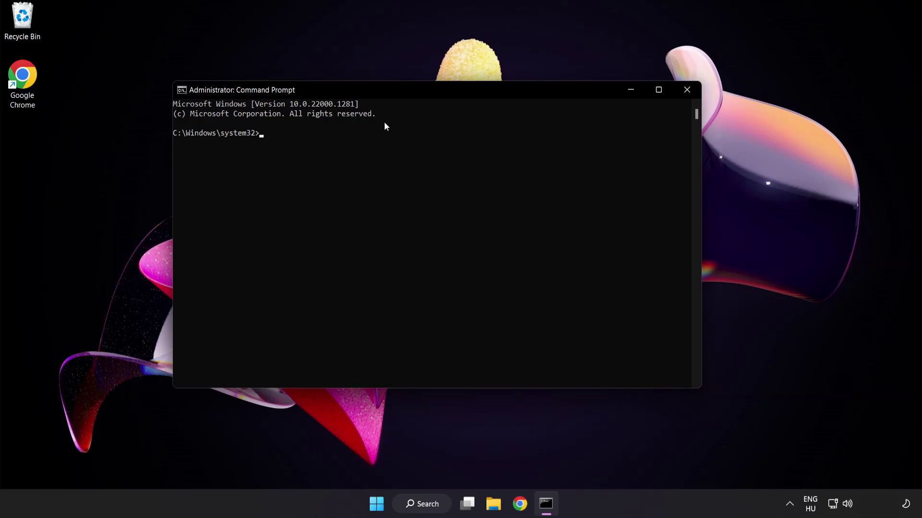
{"action": "type", "text": "sfc "}
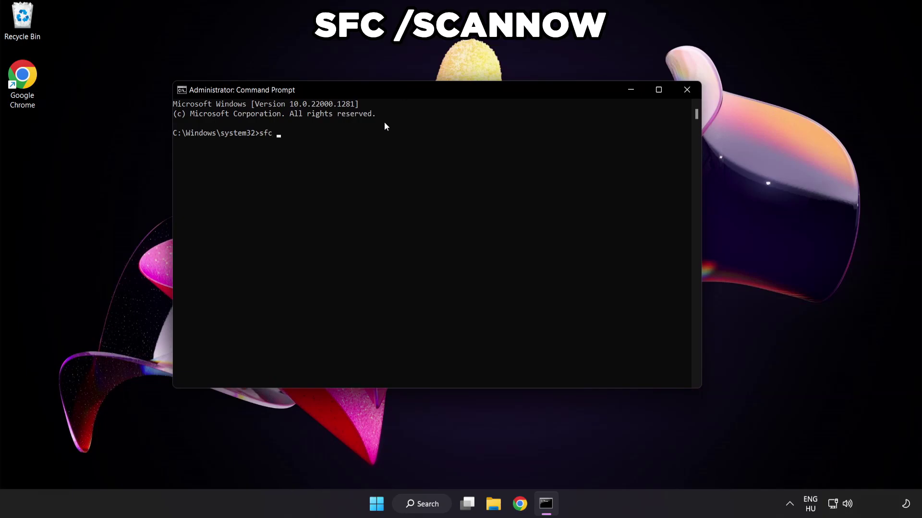
{"action": "type", "text": "/scannow"}
{"action": "key", "text": "Return"}
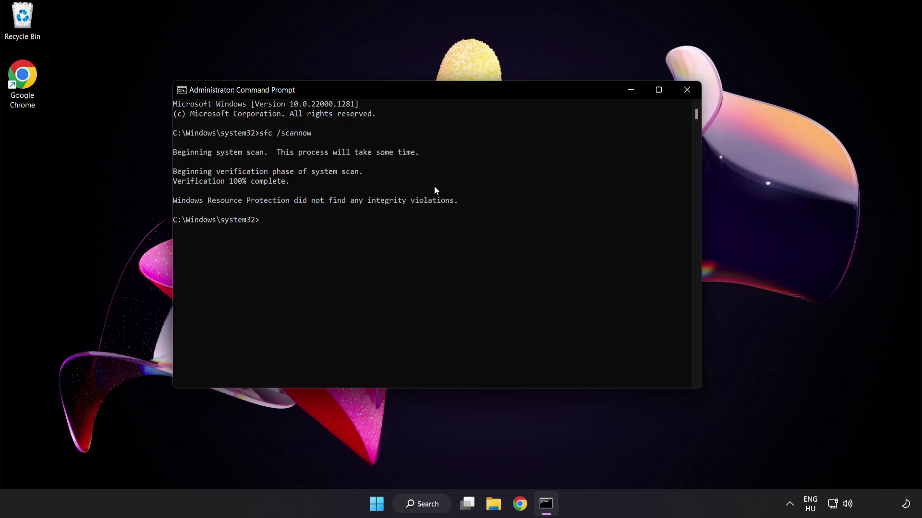
Step: Close Command Prompt and bring up the Start menu power options showing Restart
{"action": "left_click", "coordinate": [687, 92]}
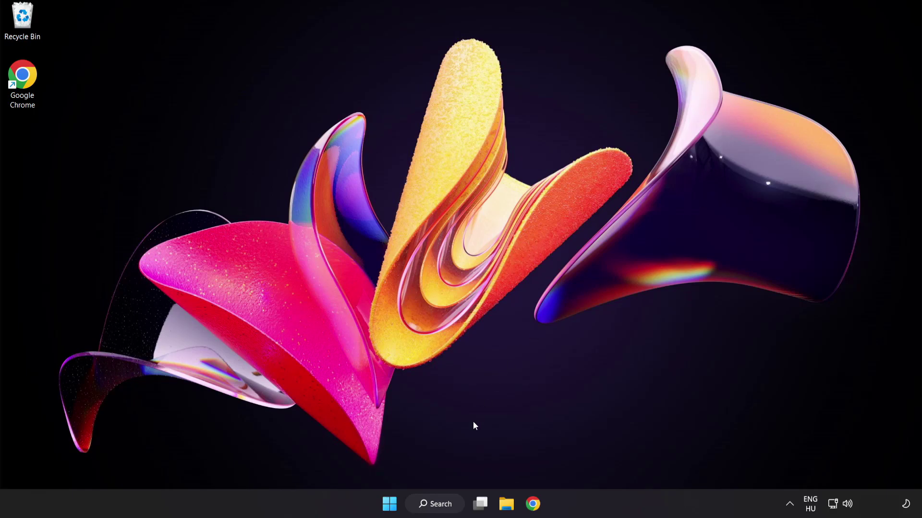
{"action": "key", "text": "super"}
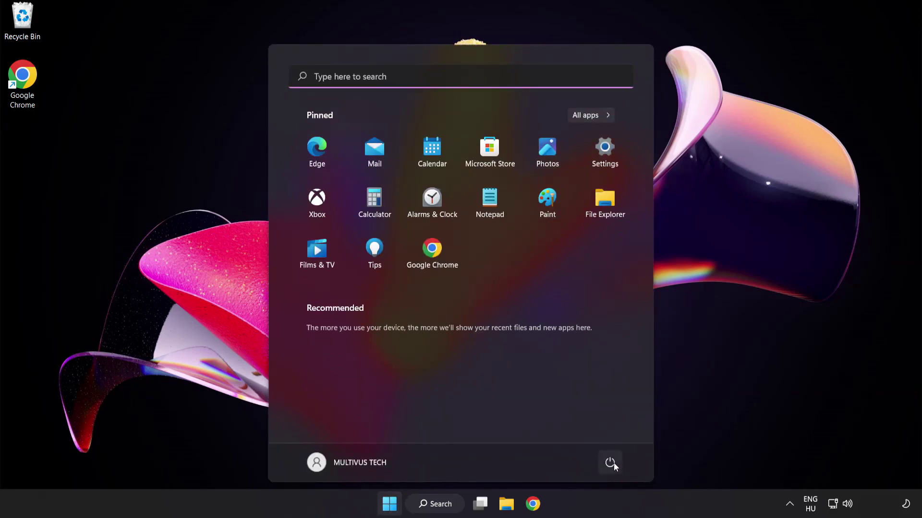
{"action": "left_click", "coordinate": [610, 463]}
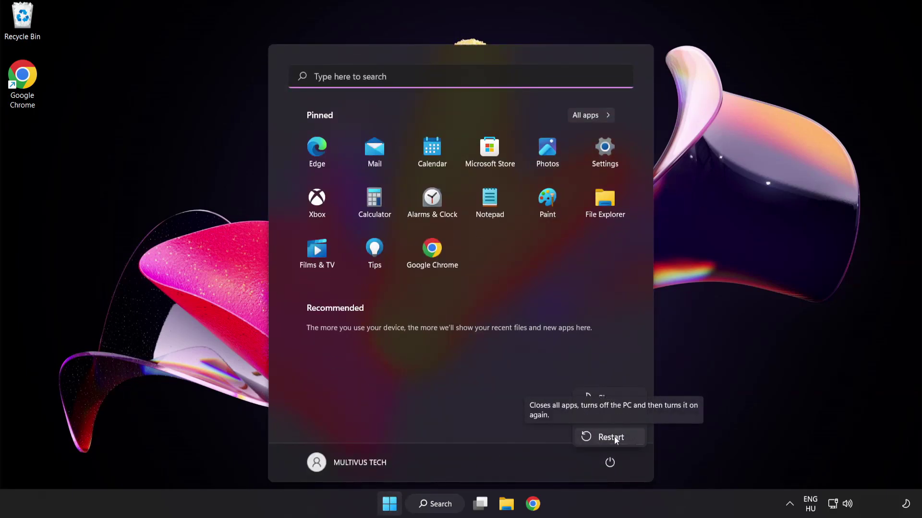